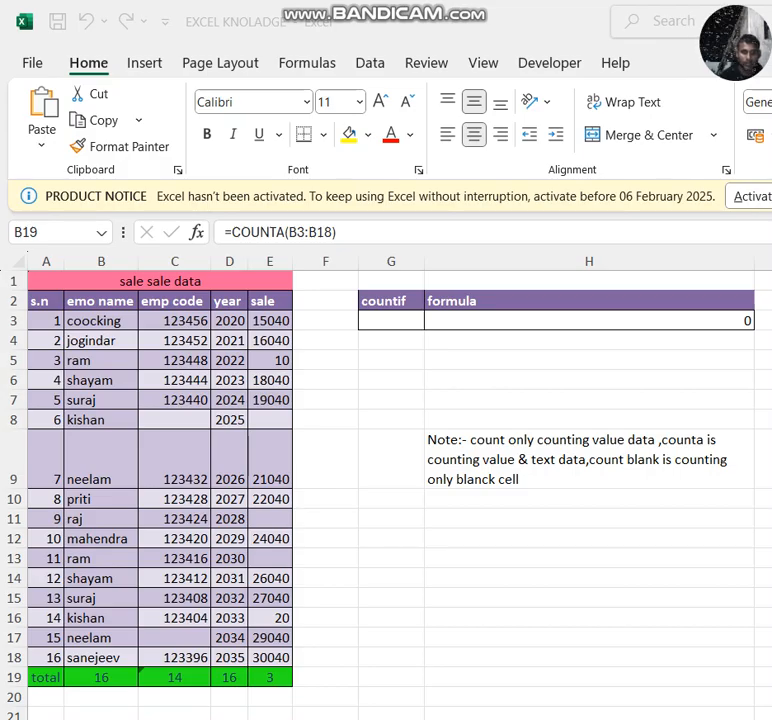
Examine the counting formulas in total cells B19, C19, D19 and E19 and the COUNTIF formula in H3
left_click(624, 626)
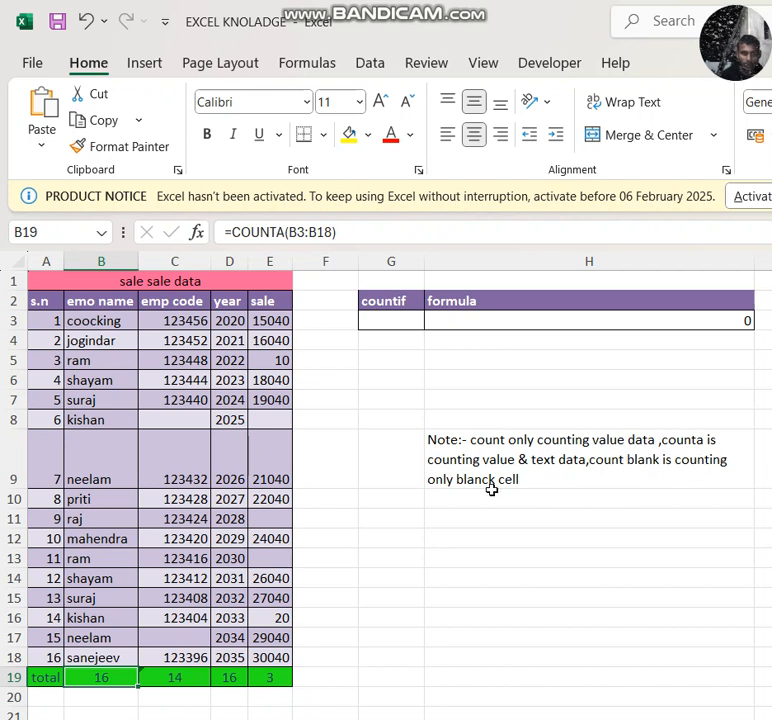
left_click(508, 533)
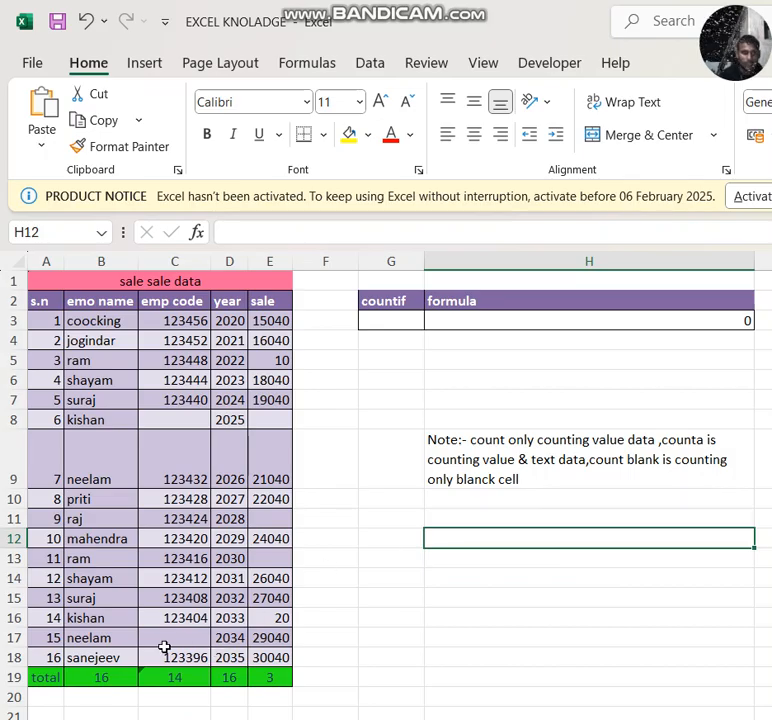
left_click(102, 677)
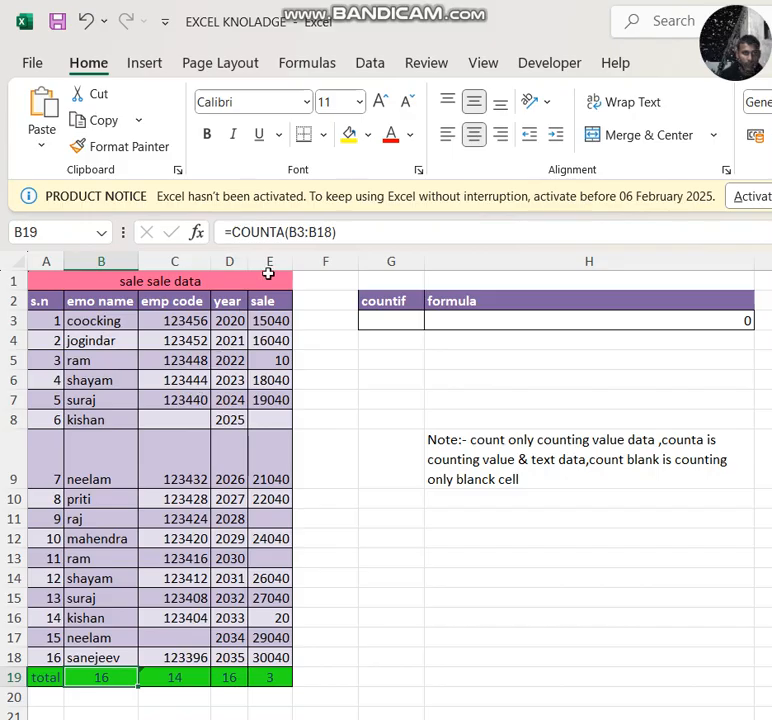
left_click(95, 710)
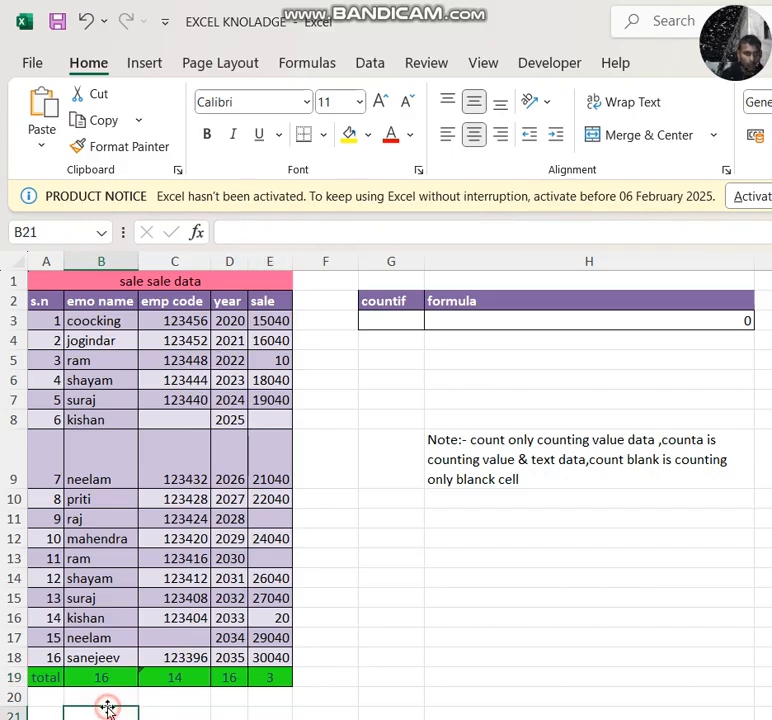
left_click(182, 681)
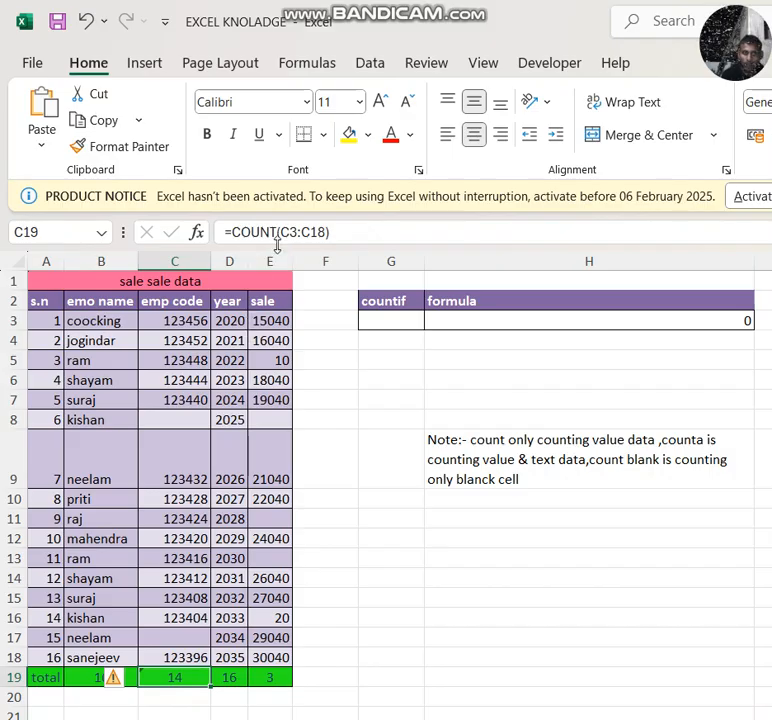
left_click(240, 677)
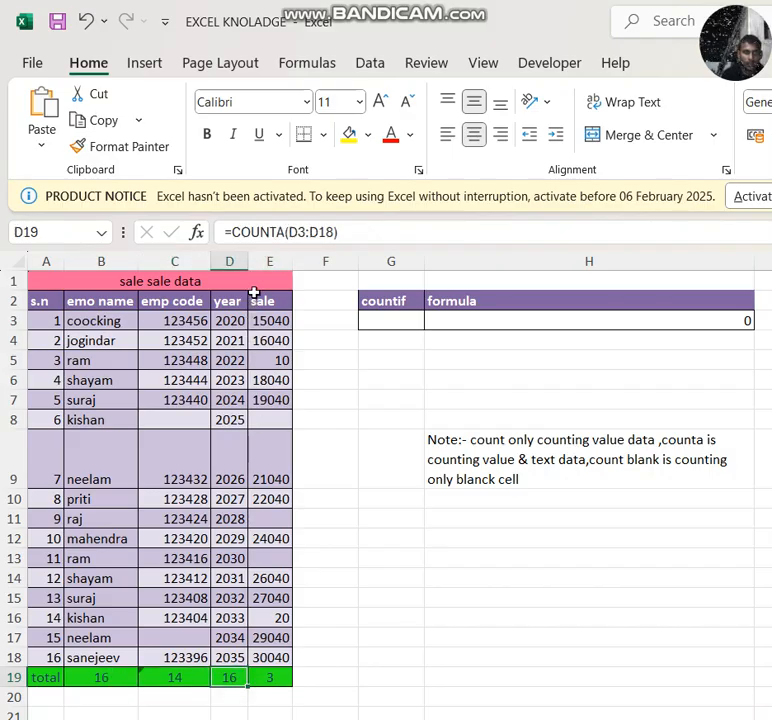
left_click(271, 677)
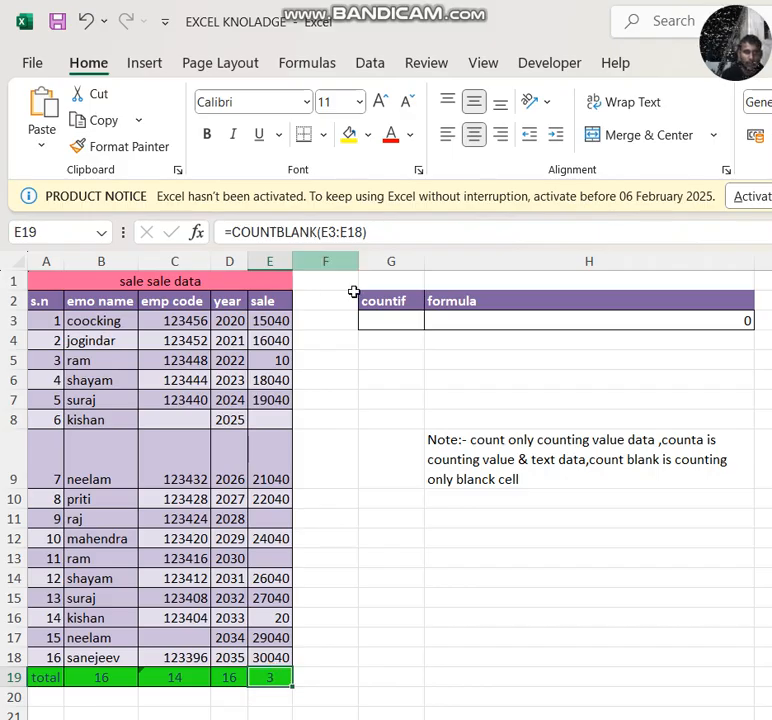
left_click(408, 362)
left_click(447, 318)
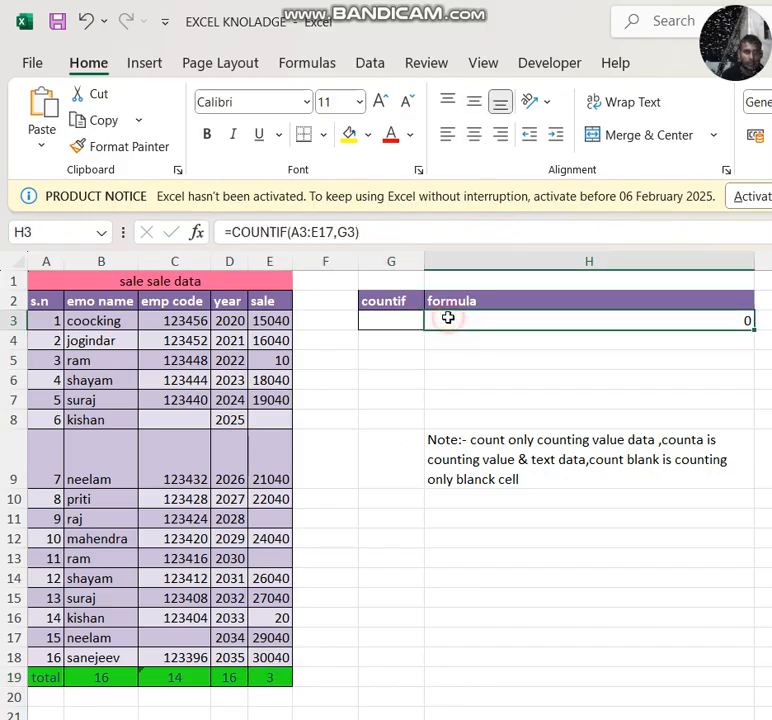
left_click(351, 572)
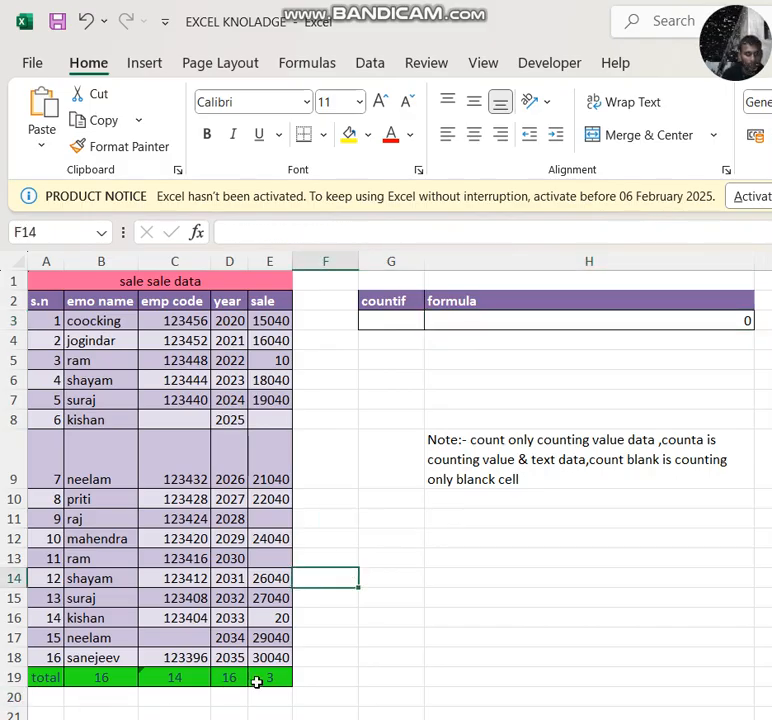
left_click(126, 696)
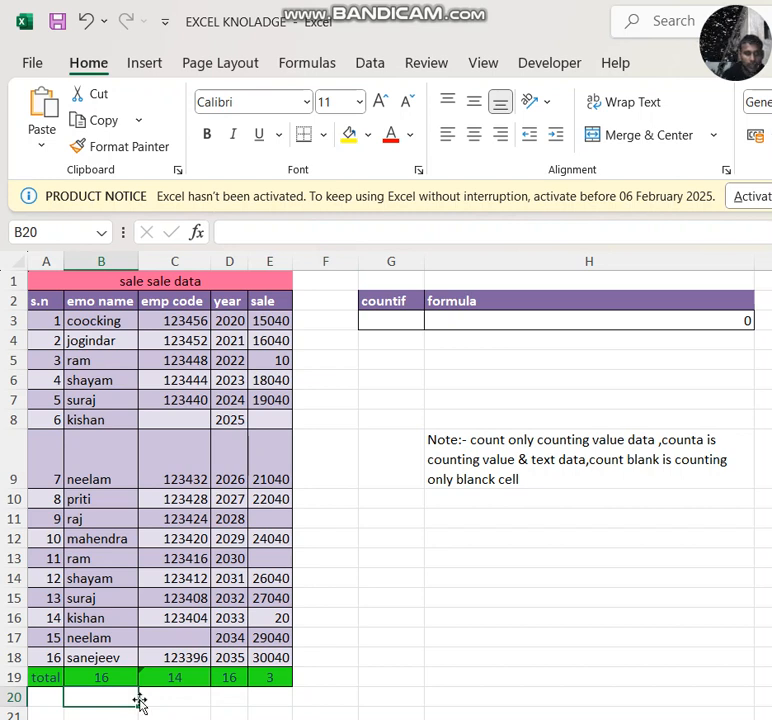
left_click(115, 679)
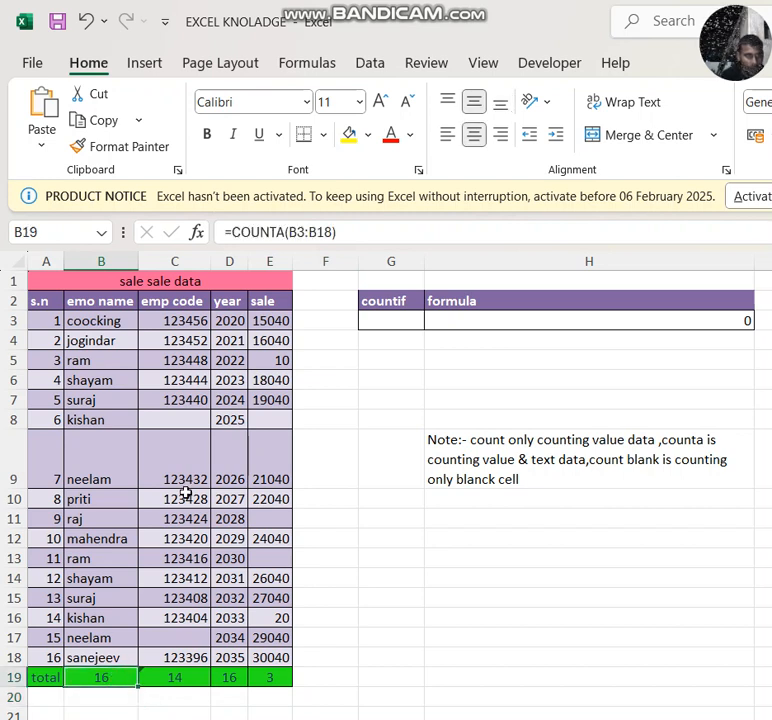
Enter =COUNT(B3:B18) in cell B20 to count the emo name column
left_click(113, 699)
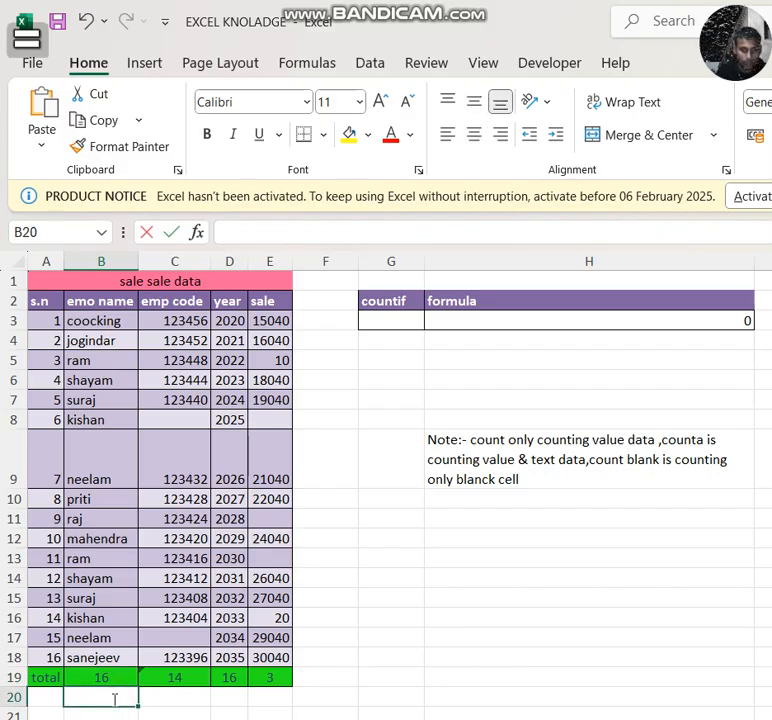
type("=cou")
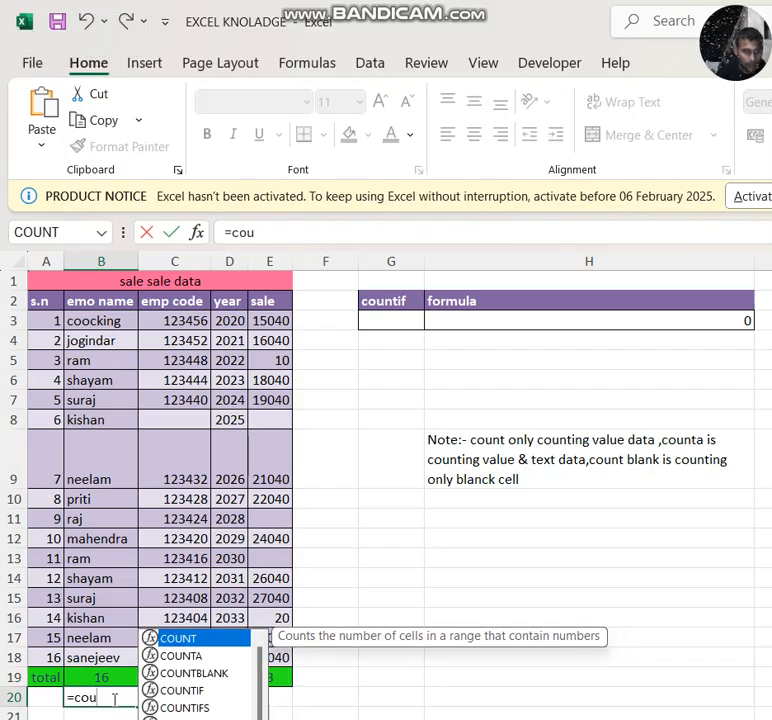
key("Tab")
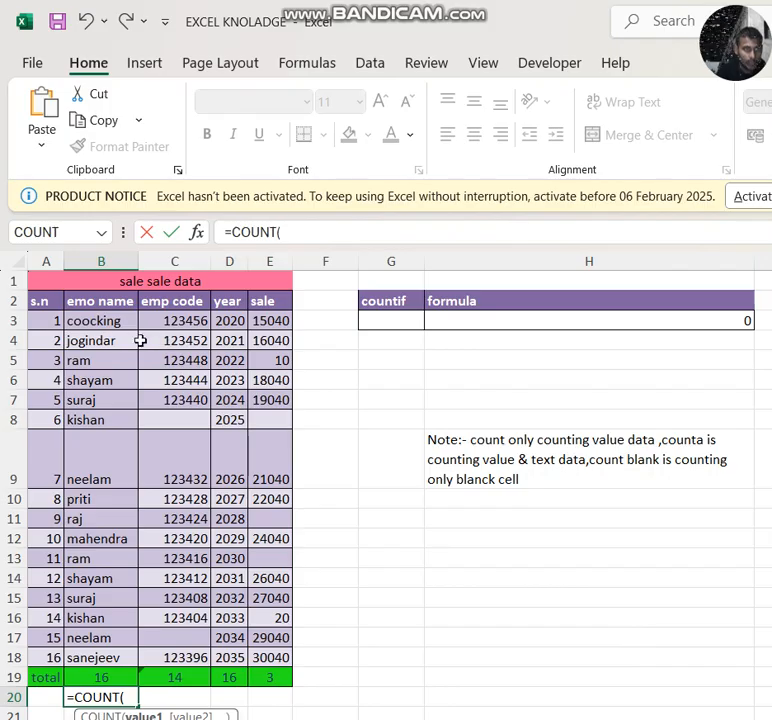
left_click_drag(115, 320, 96, 657)
type(")")
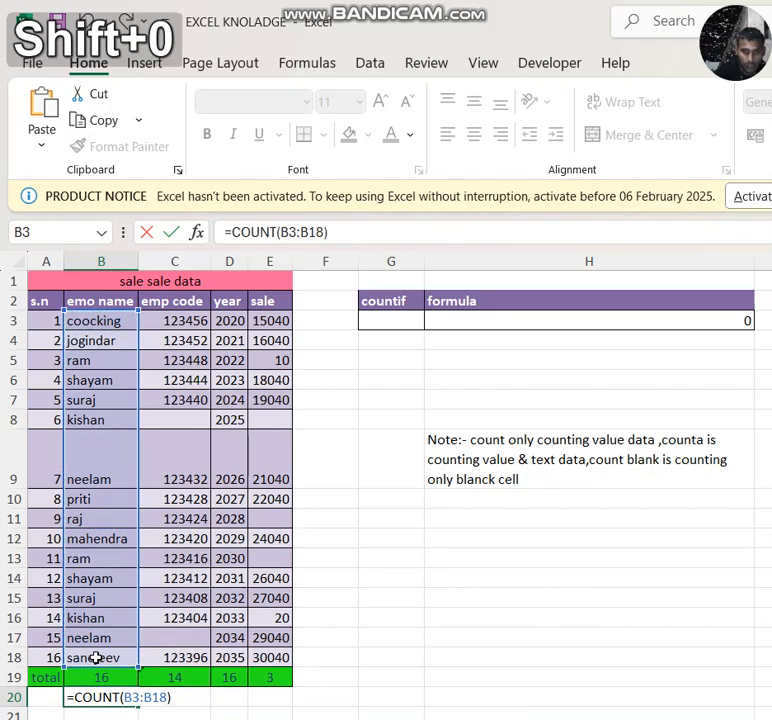
key("Return")
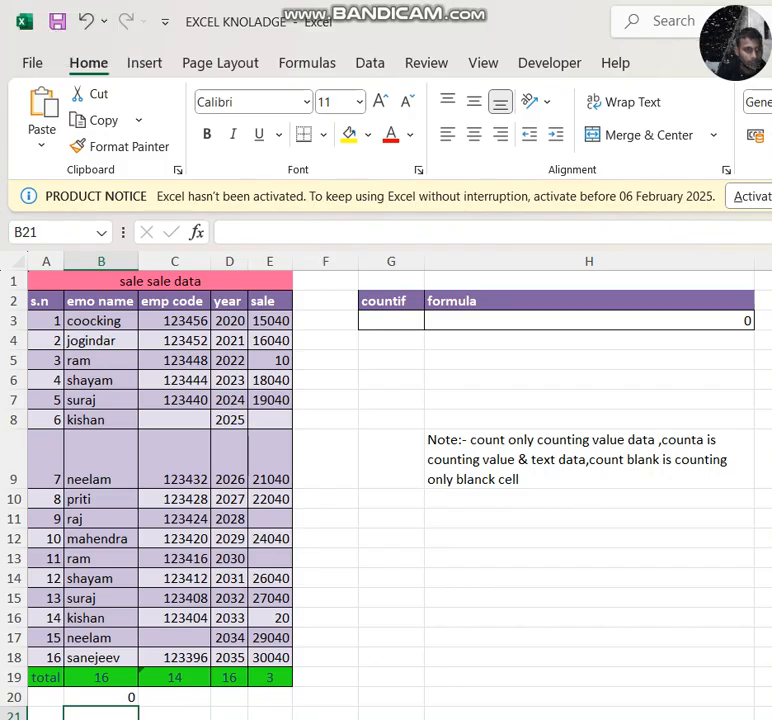
Clear the COUNT formula from cell B20
left_click(114, 699)
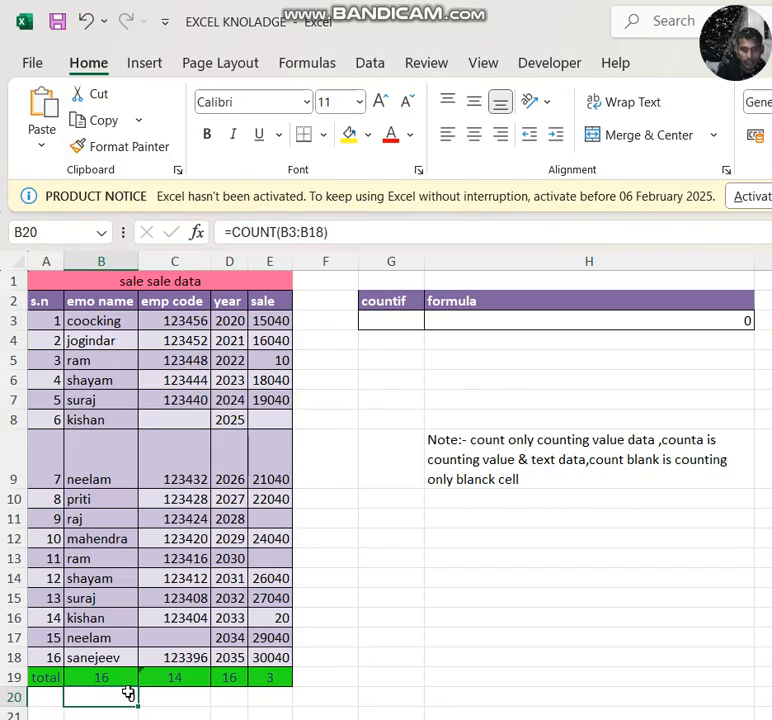
key("BackSpace")
left_click(180, 697)
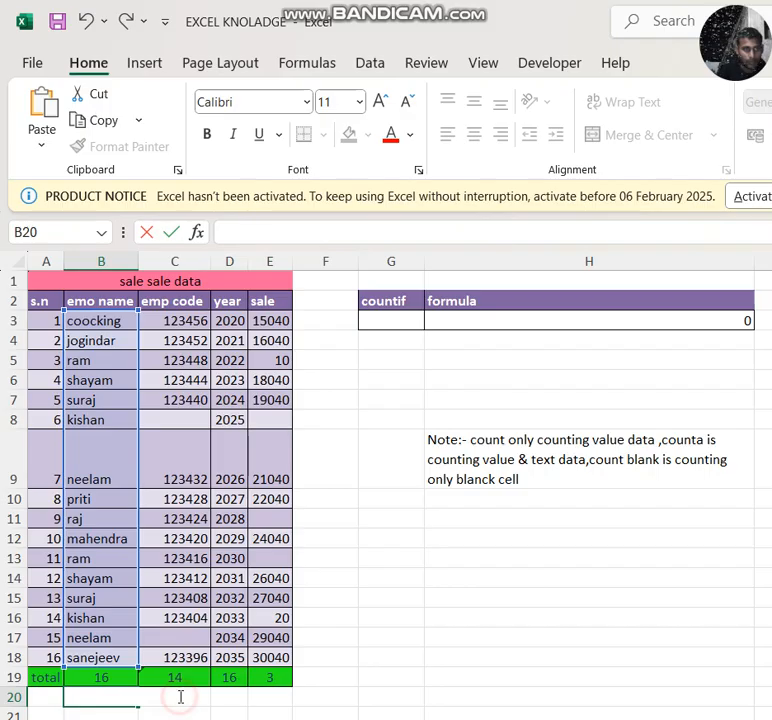
left_click(255, 710)
Enter =COUNT(C3:C18) in cell C20 to count the emp code column
left_click(182, 690)
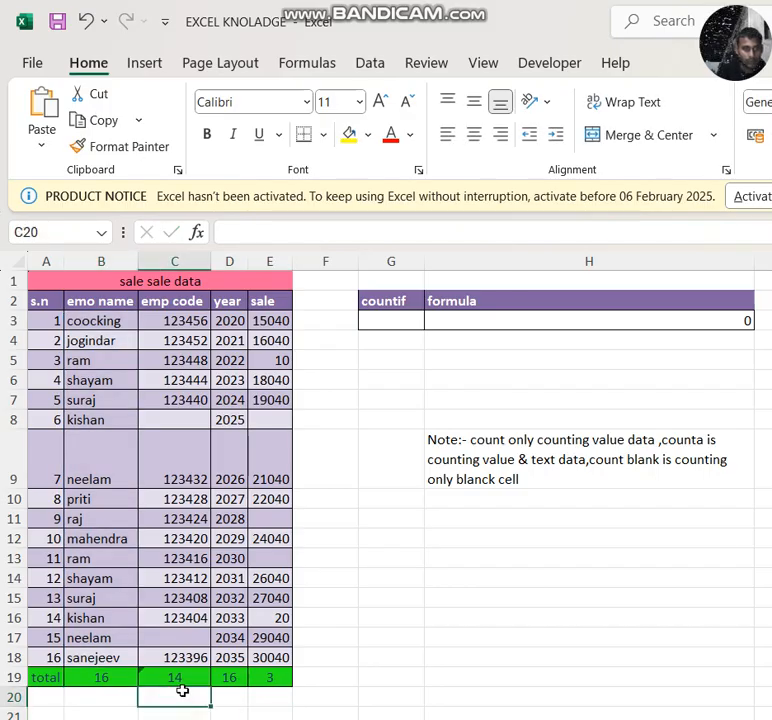
type("=cou")
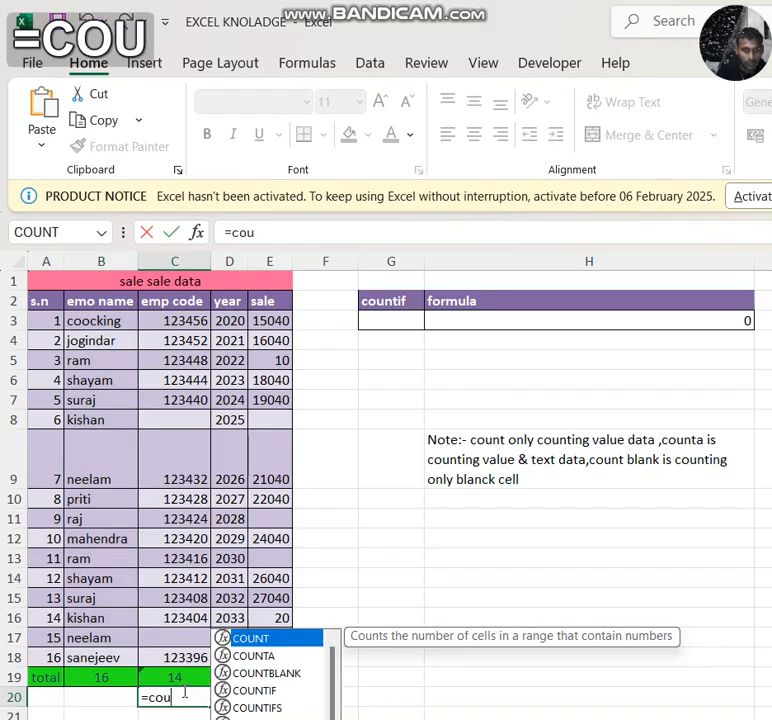
key("Tab")
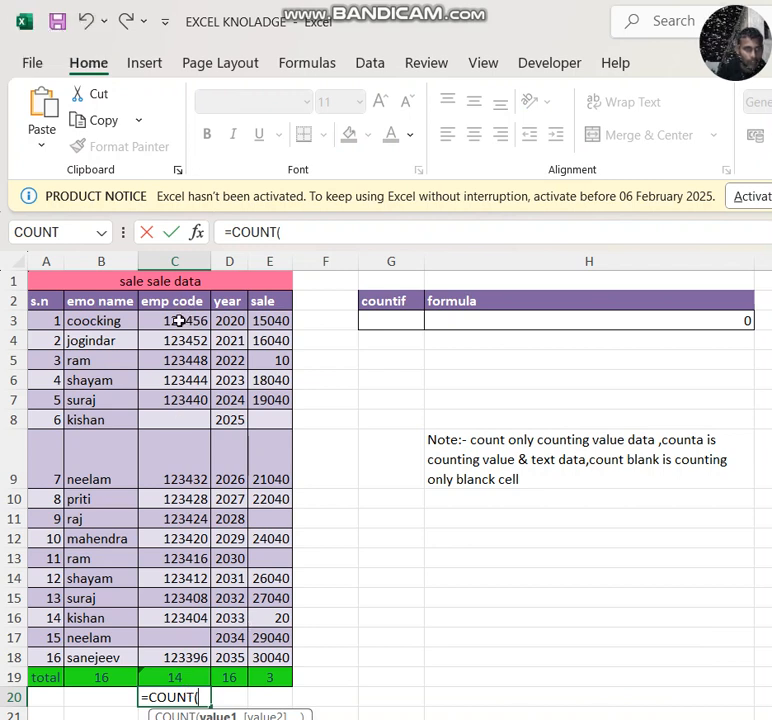
left_click_drag(178, 320, 174, 657)
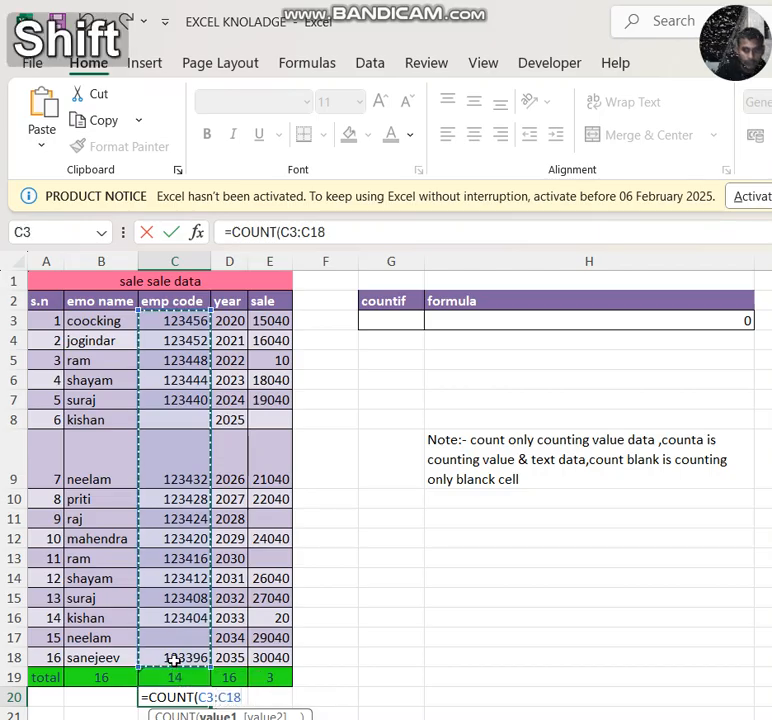
type(")")
key("Return")
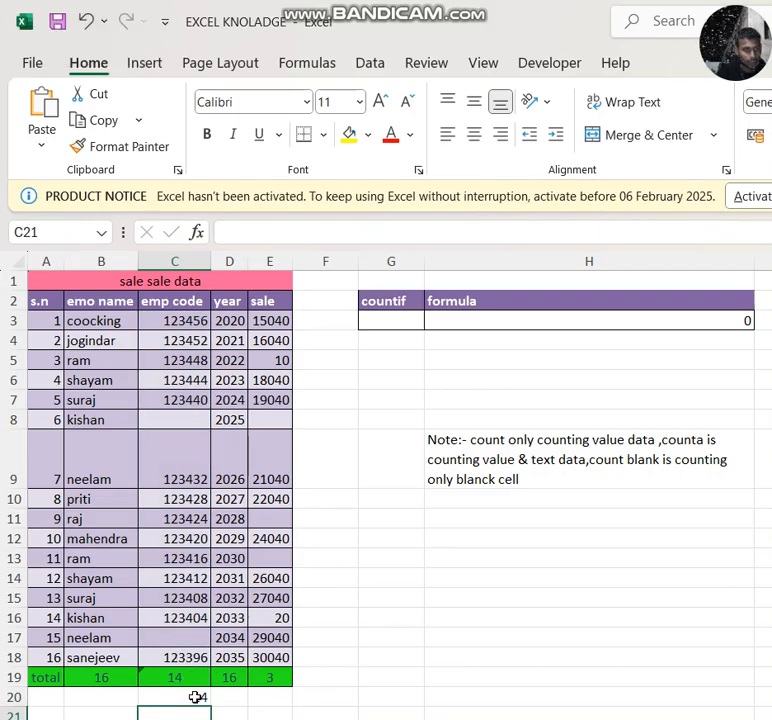
Delete the entire COUNT formula from cell C20
left_click(196, 697)
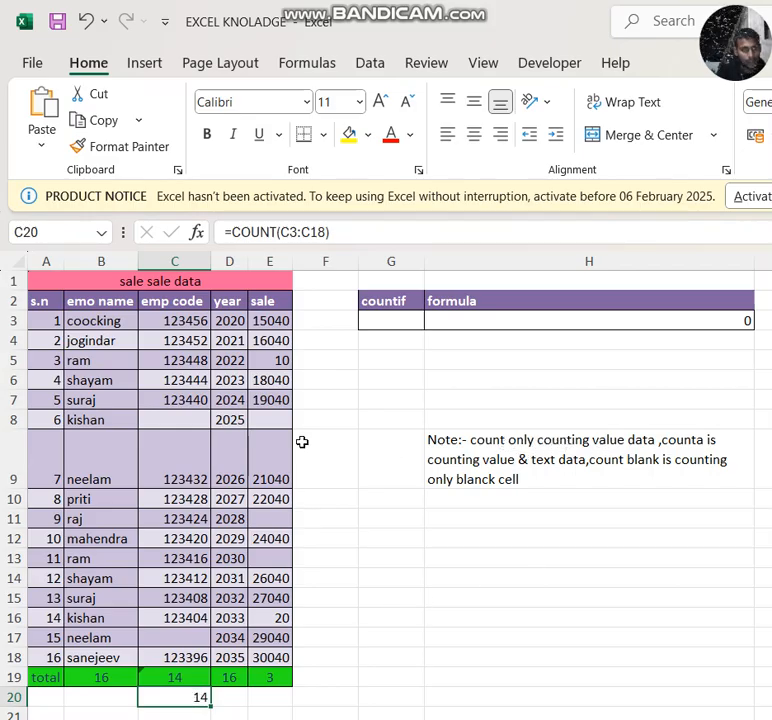
left_click(372, 226)
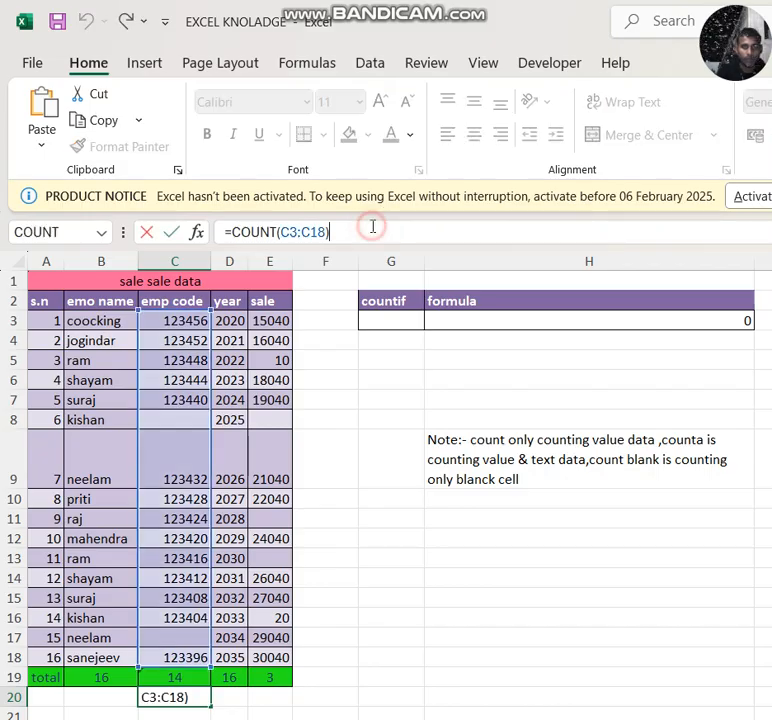
key("BackSpace")
key("BackSpace")
key("BackSpace")
key("BackSpace")
key("BackSpace")
key("BackSpace")
key("BackSpace")
key("BackSpace")
key("BackSpace")
key("BackSpace")
key("BackSpace")
key("BackSpace")
key("BackSpace")
key("BackSpace")
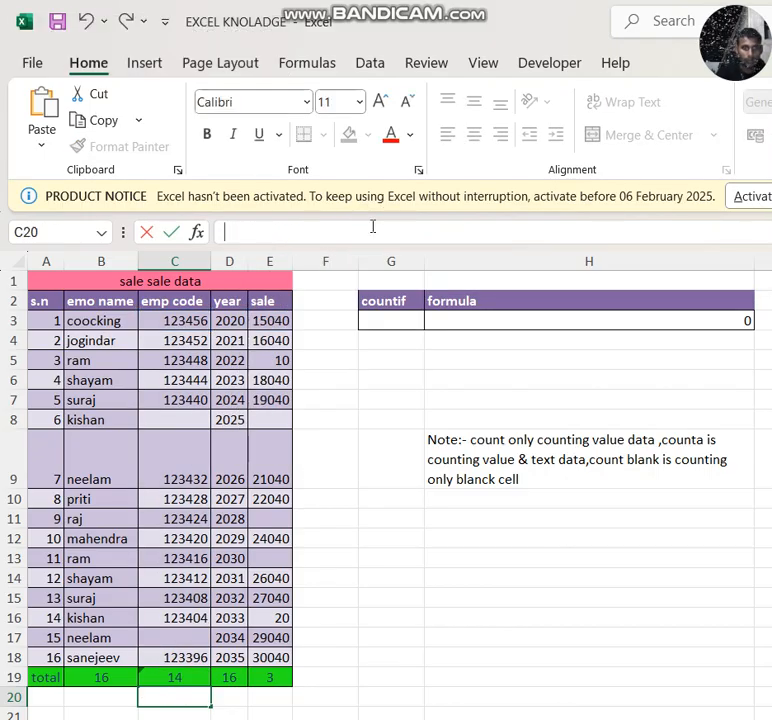
left_click(90, 686)
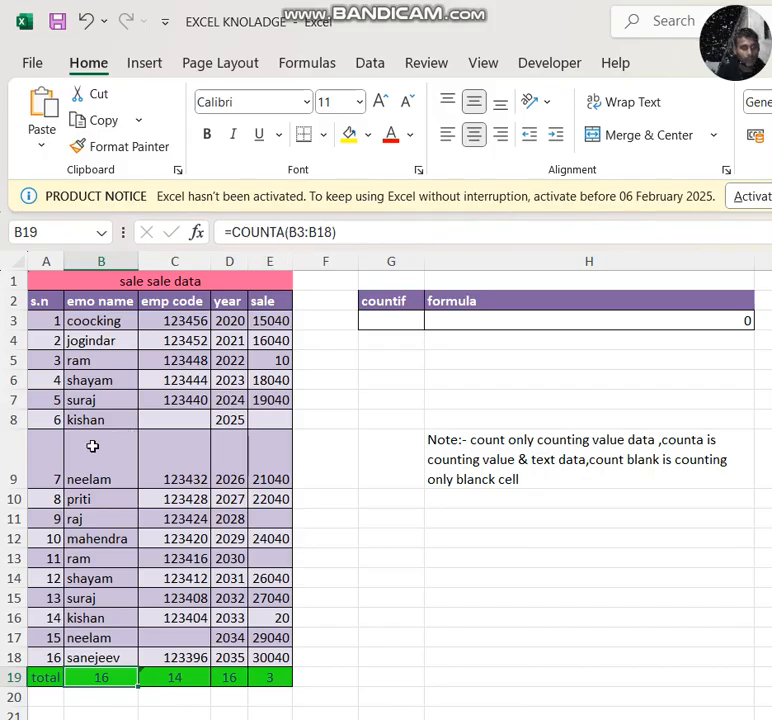
Enter =COUNTA(C3:C18) in cell C20 to count the non-empty emp code cells
left_click(161, 700)
type("=")
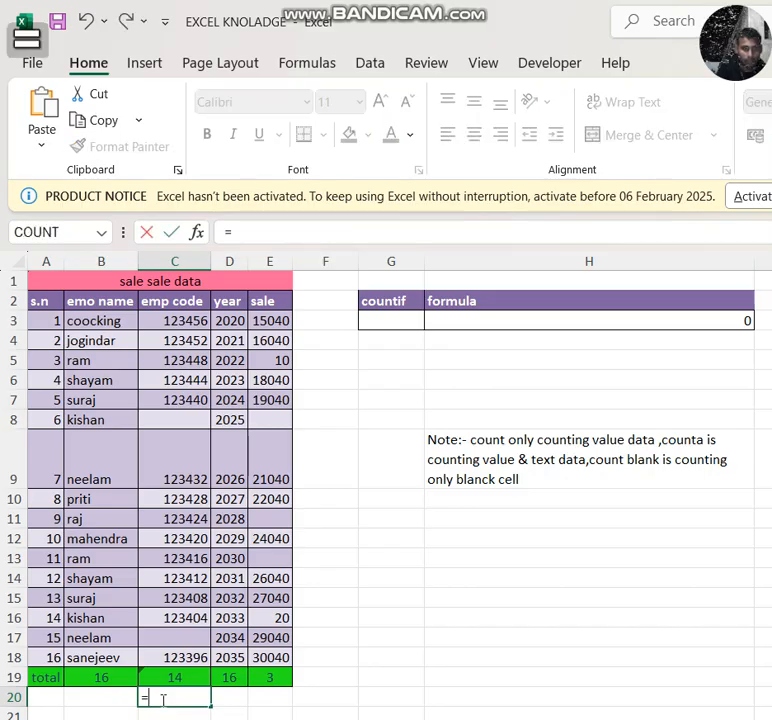
type("cou")
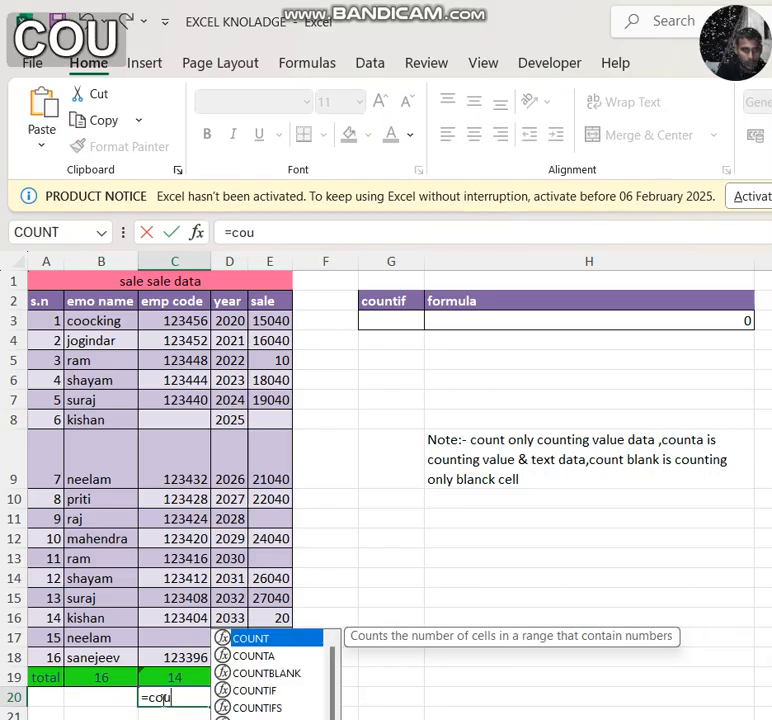
key("Down")
key("Tab")
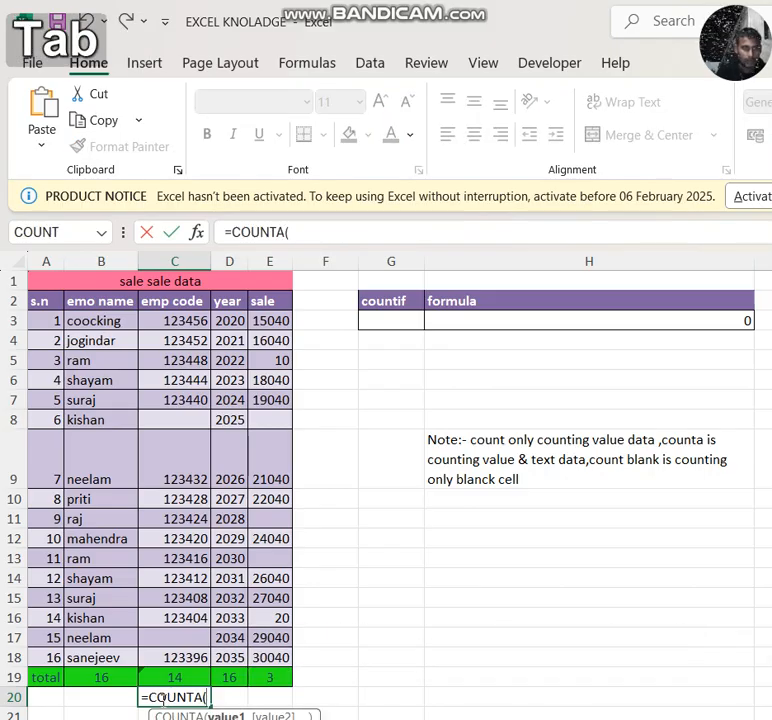
left_click_drag(196, 323, 190, 657)
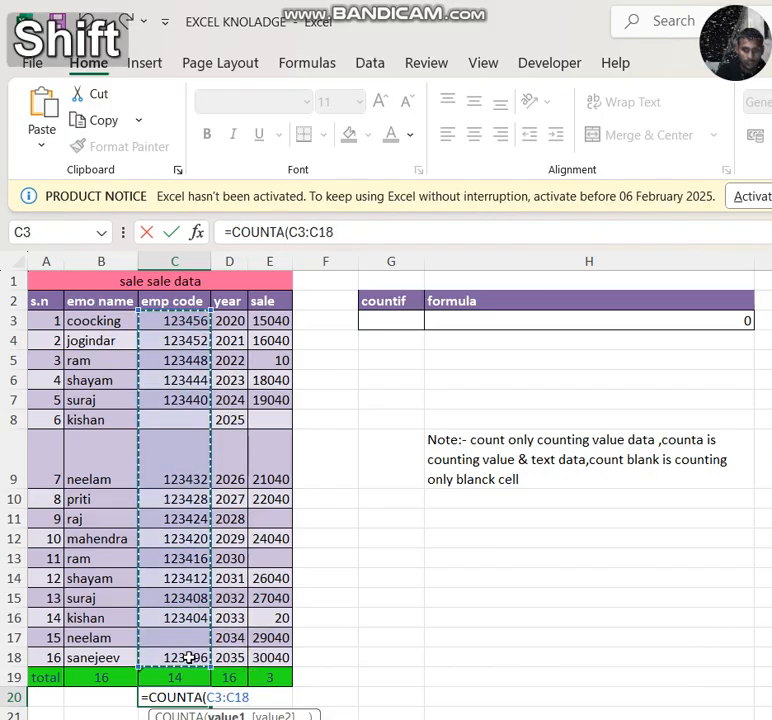
type(")")
key("Return")
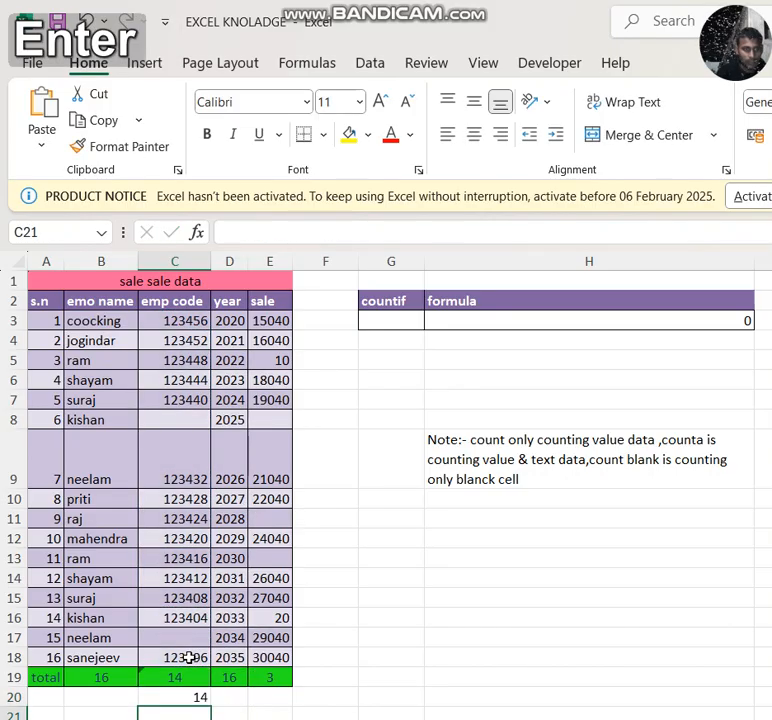
Fill the blank emp code cell C8 with the employee name from the same row as text
left_click(171, 420)
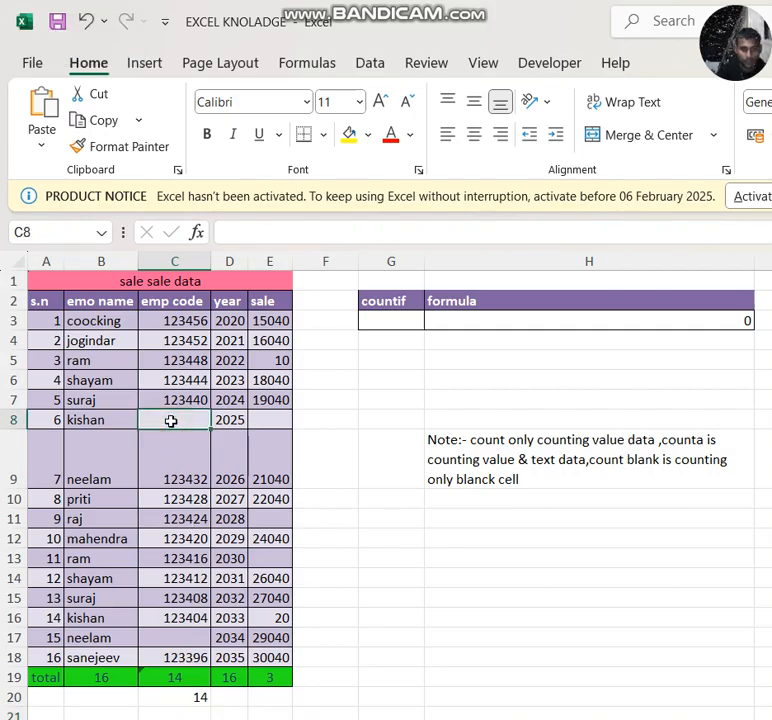
type("kishan")
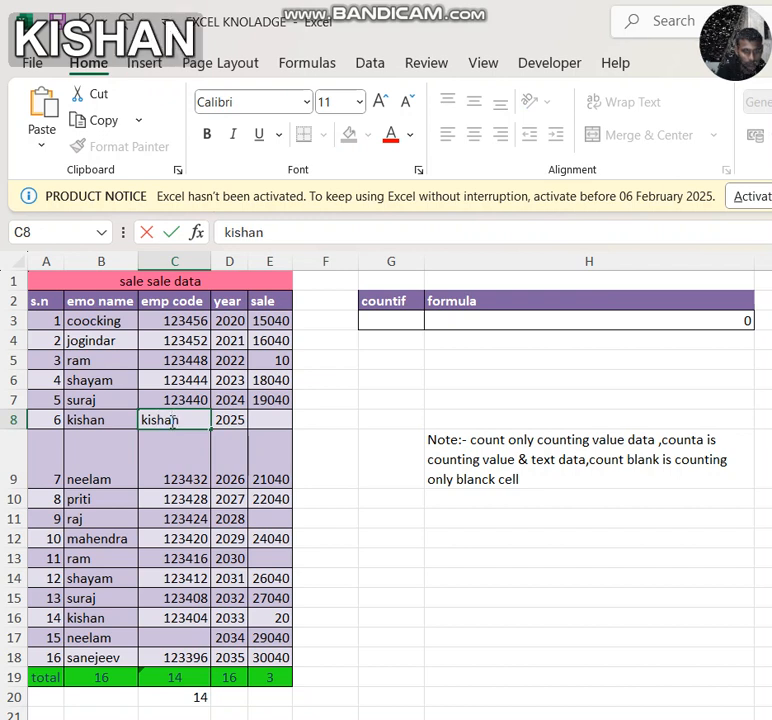
key("Return")
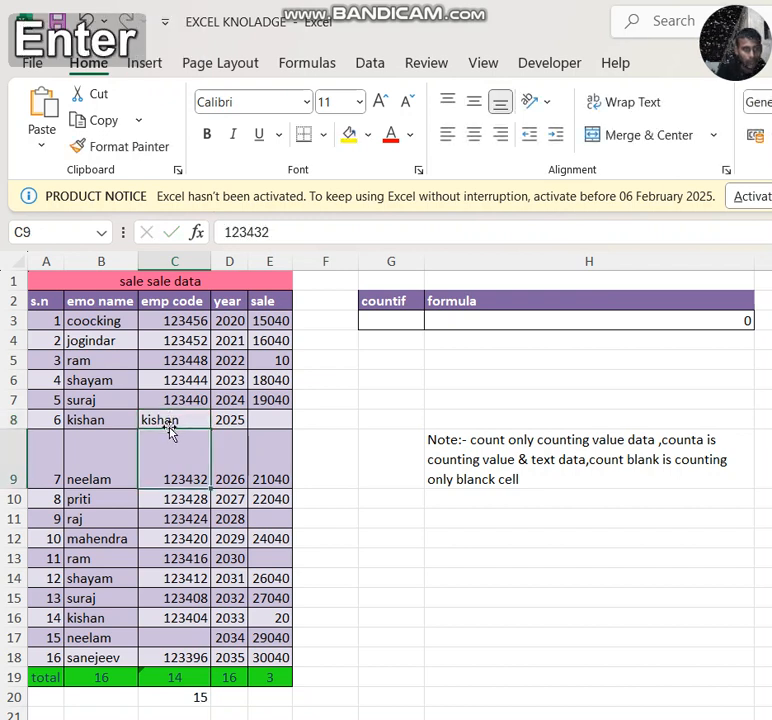
Compare the COUNT formula in C19 with the COUNTA formula in C20, and clear the text from emp code cell C8
left_click(177, 678)
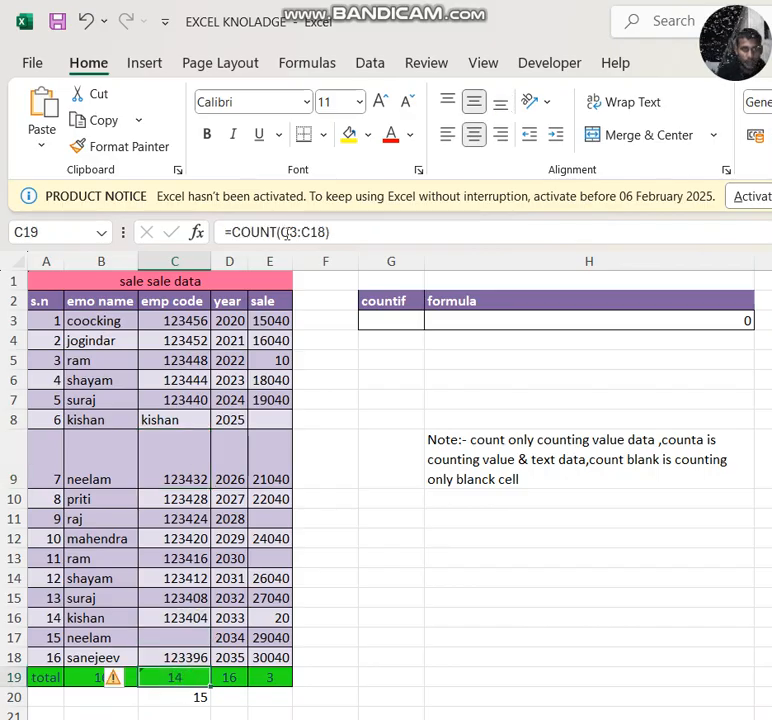
left_click(180, 702)
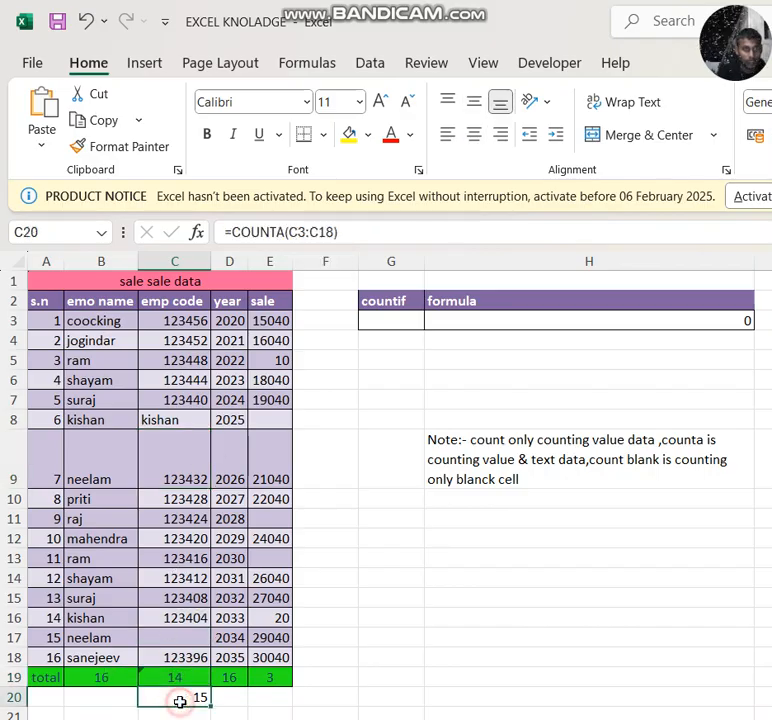
left_click(181, 422)
key("BackSpace")
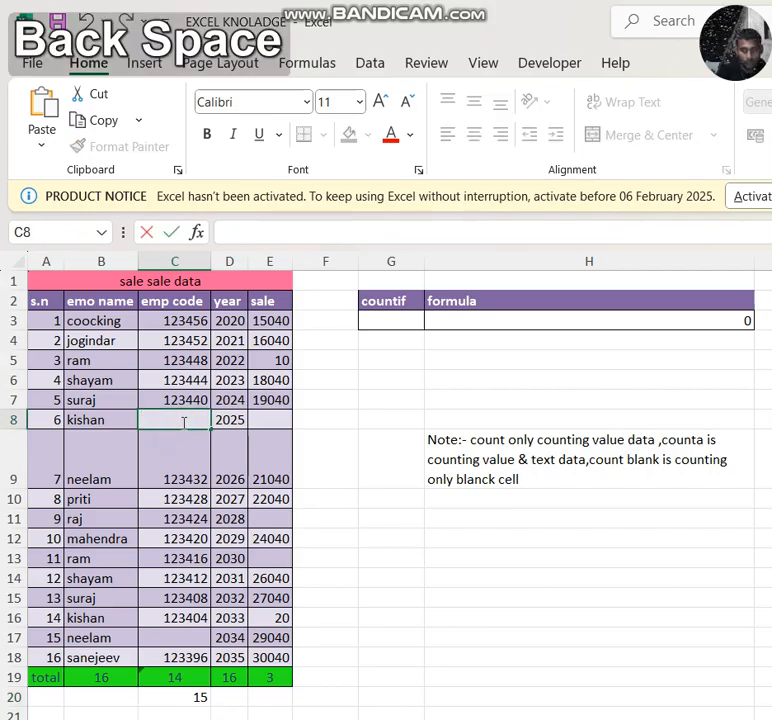
key("Return")
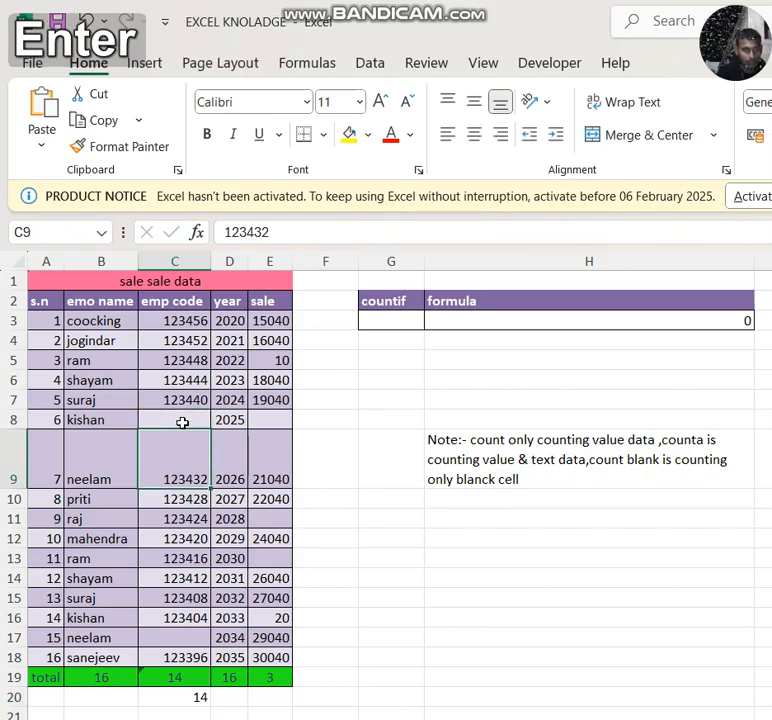
Clear the emp code in cell C12 and fill the cell with an employee's first name as text
left_click(181, 537)
key("BackSpace")
key("Return")
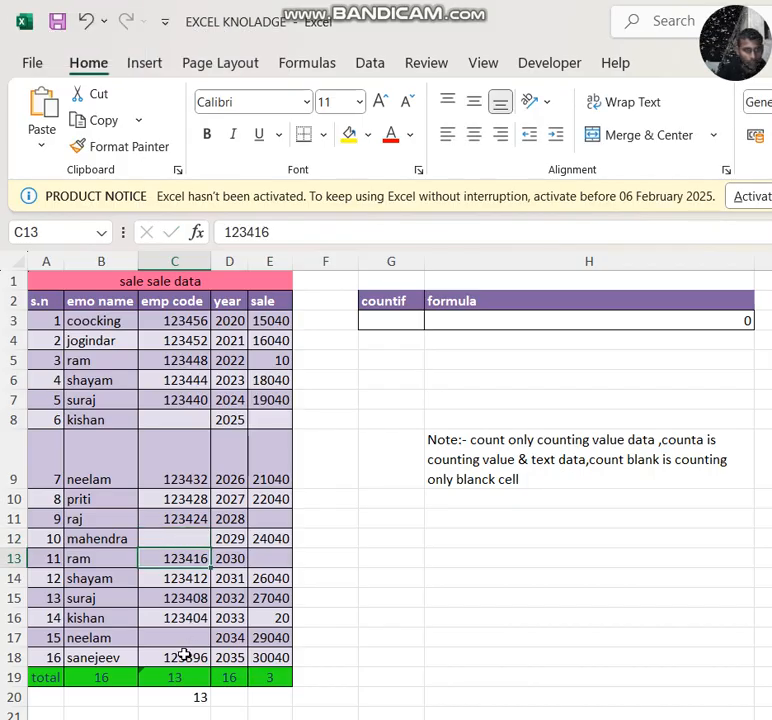
left_click(180, 538)
type("kishan")
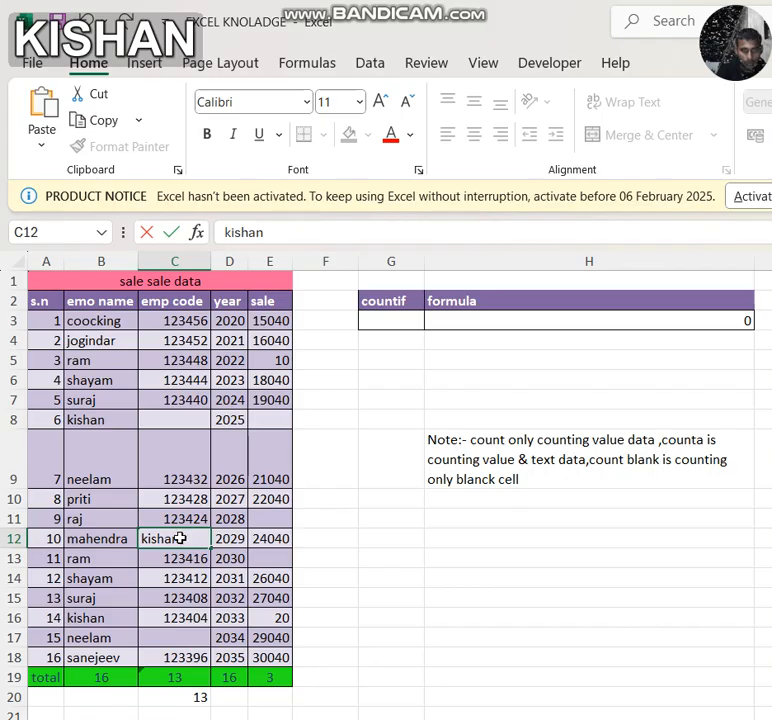
key("Return")
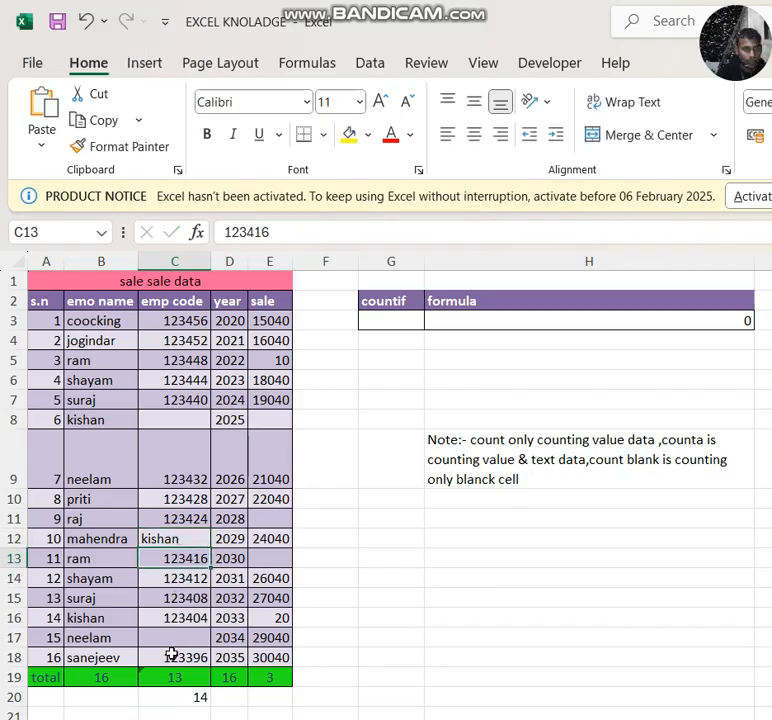
Examine the COUNTA formula in C20 and the total row formulas in C19, D19 and E19
left_click(180, 697)
double_click(175, 697)
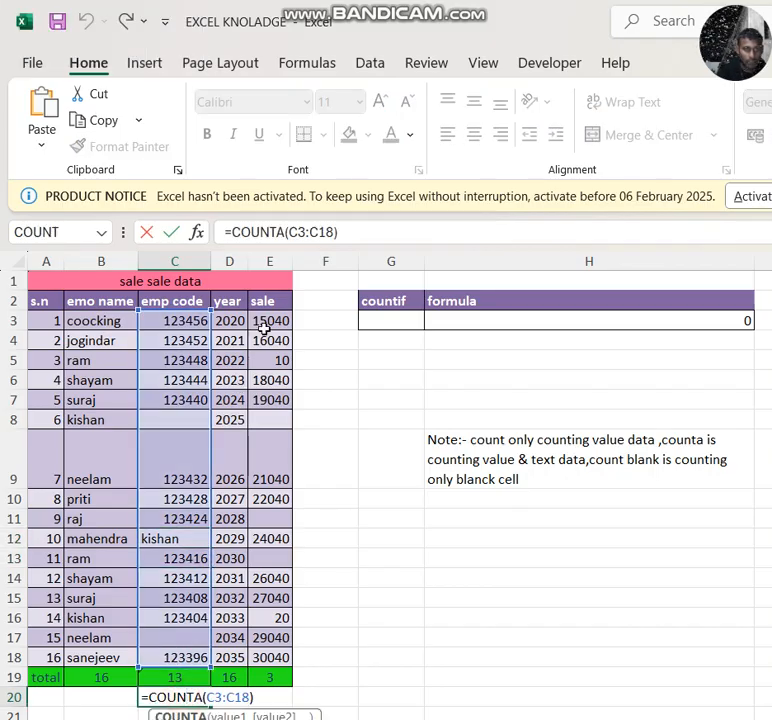
key("Escape")
left_click(332, 563)
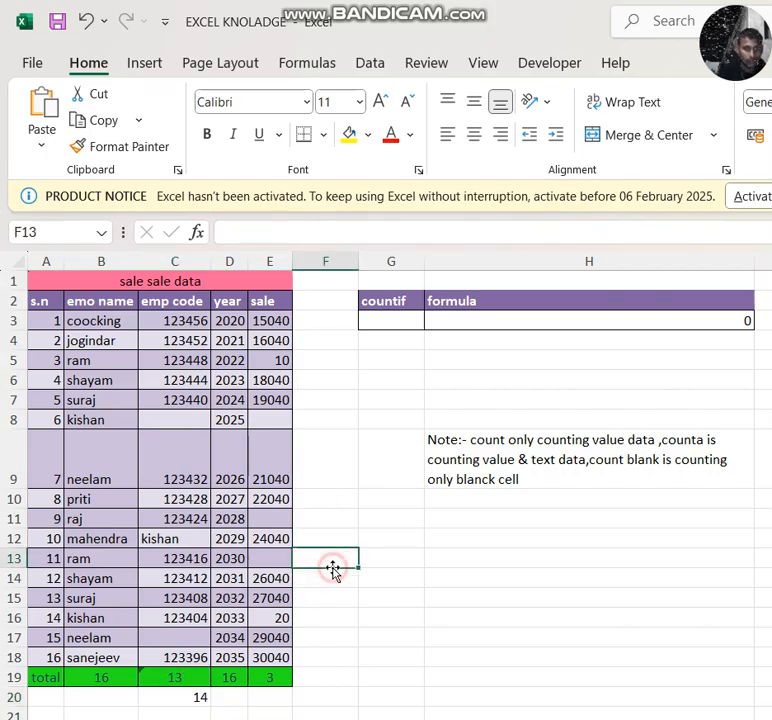
left_click(168, 699)
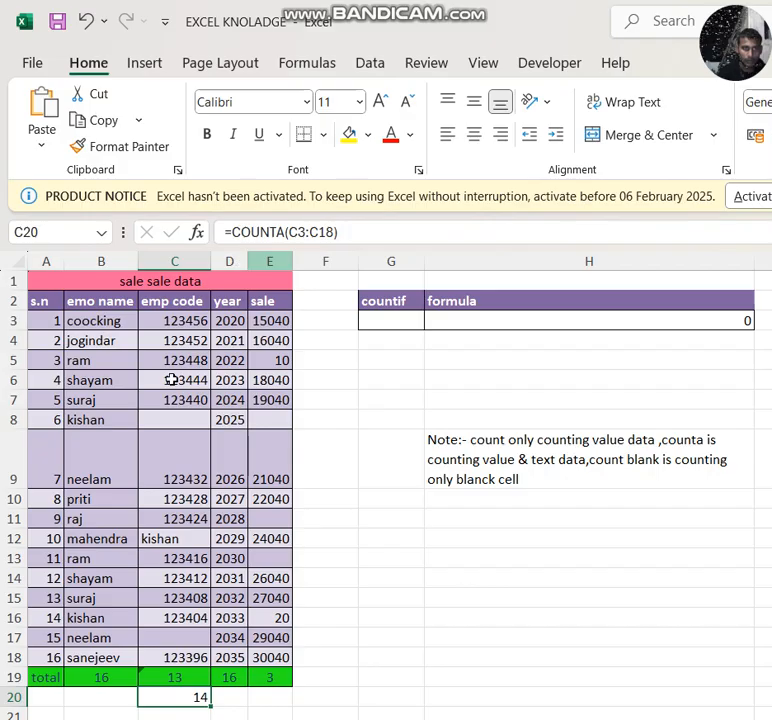
left_click(179, 677)
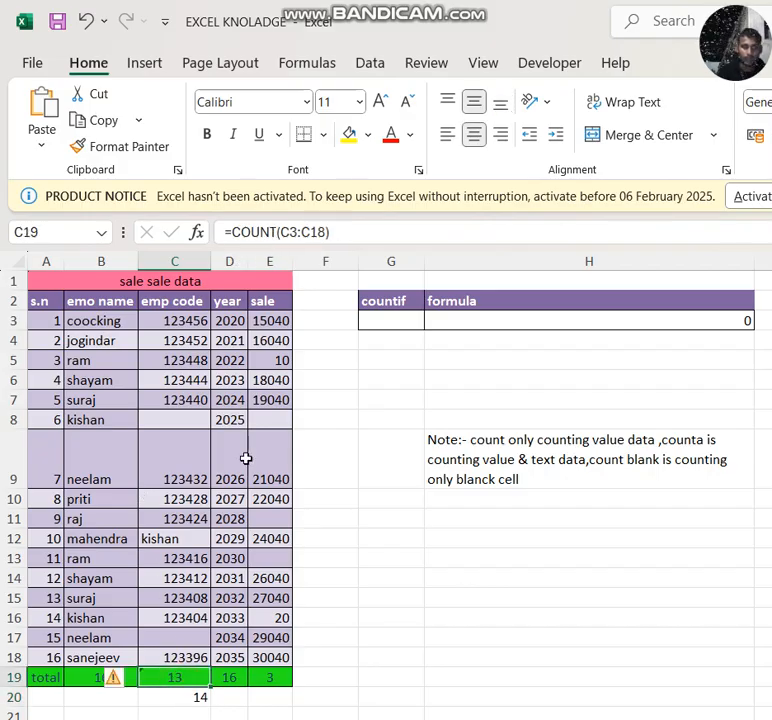
left_click(225, 695)
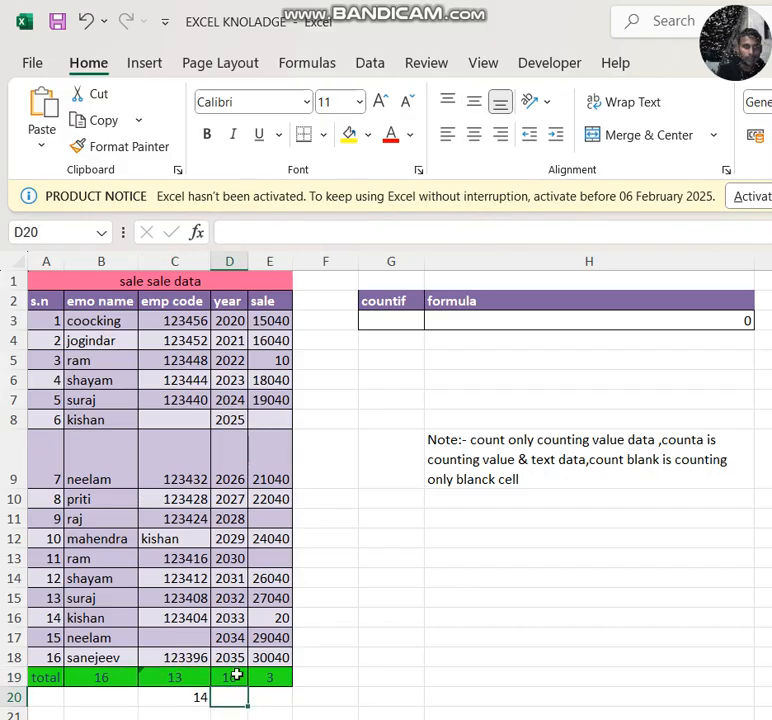
left_click(296, 698)
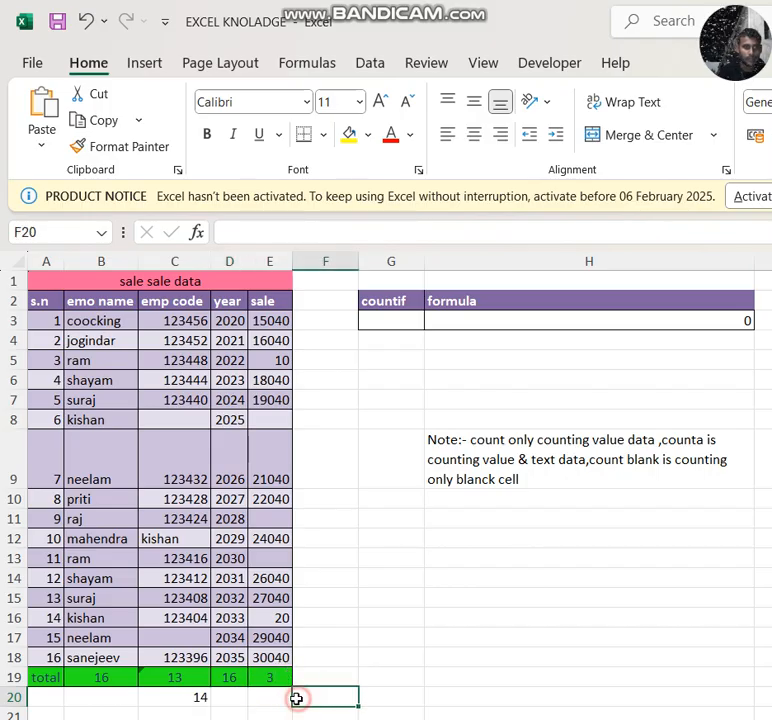
left_click(227, 677)
left_click(281, 680)
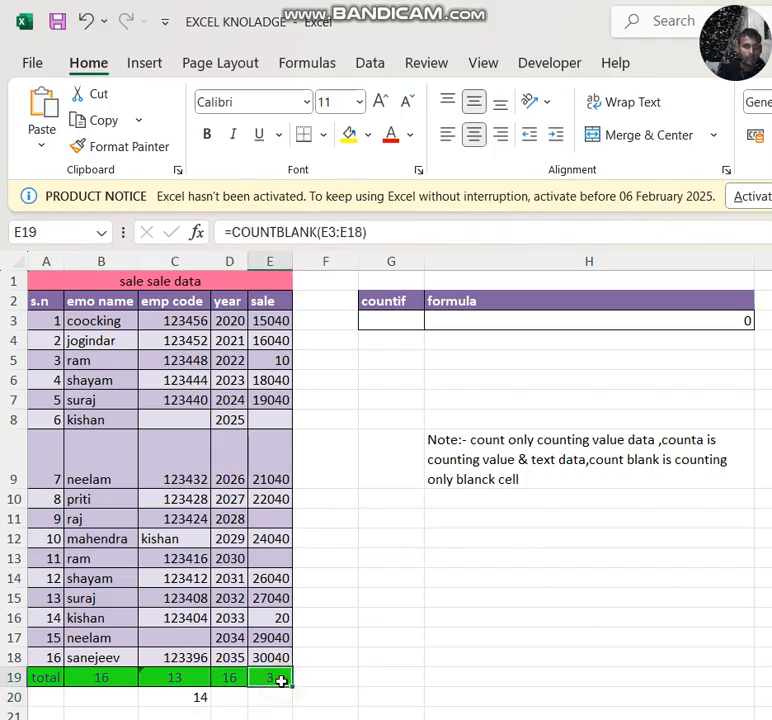
Enter =COUNTBLANK(E3:E18) in cell E20 to count the blank cells in the sale column
left_click(279, 704)
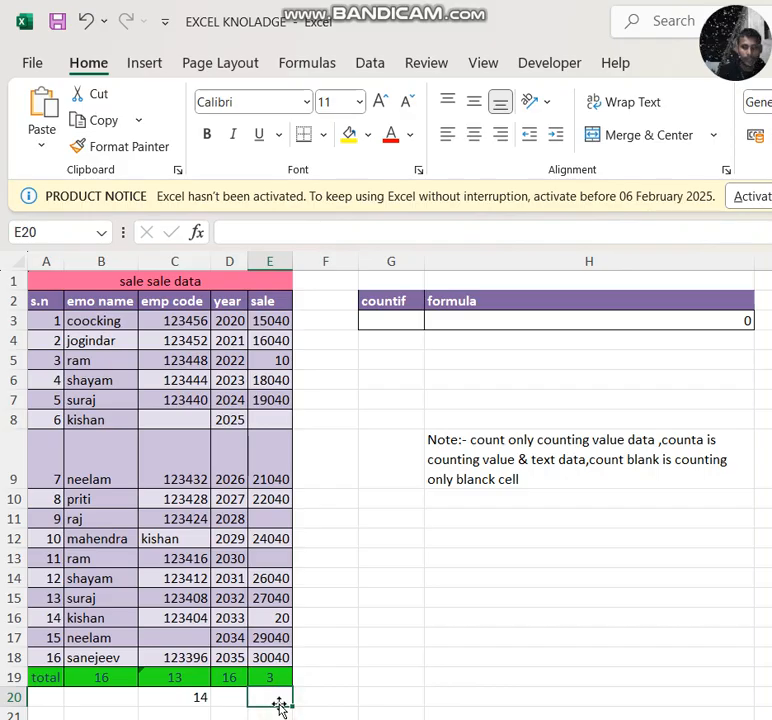
type("=")
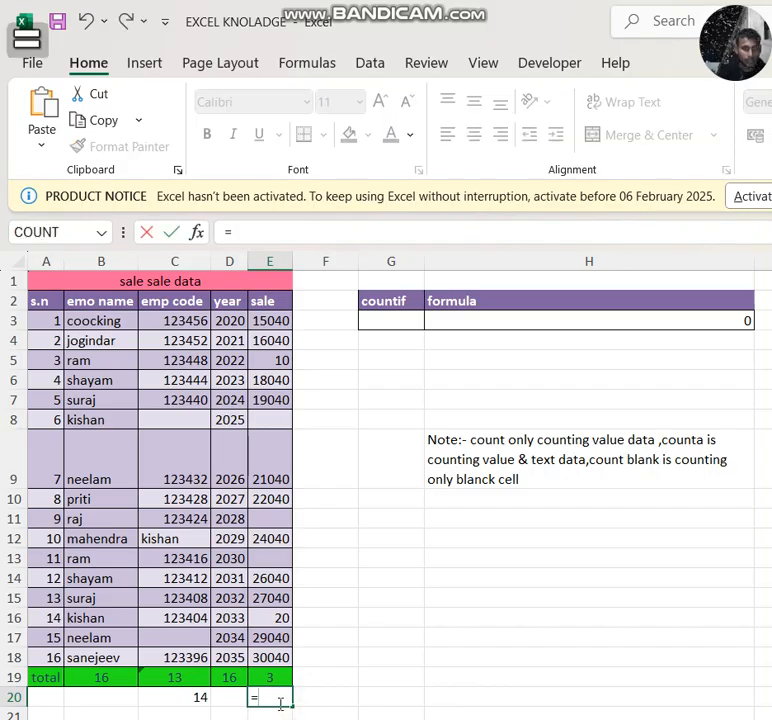
type("coun")
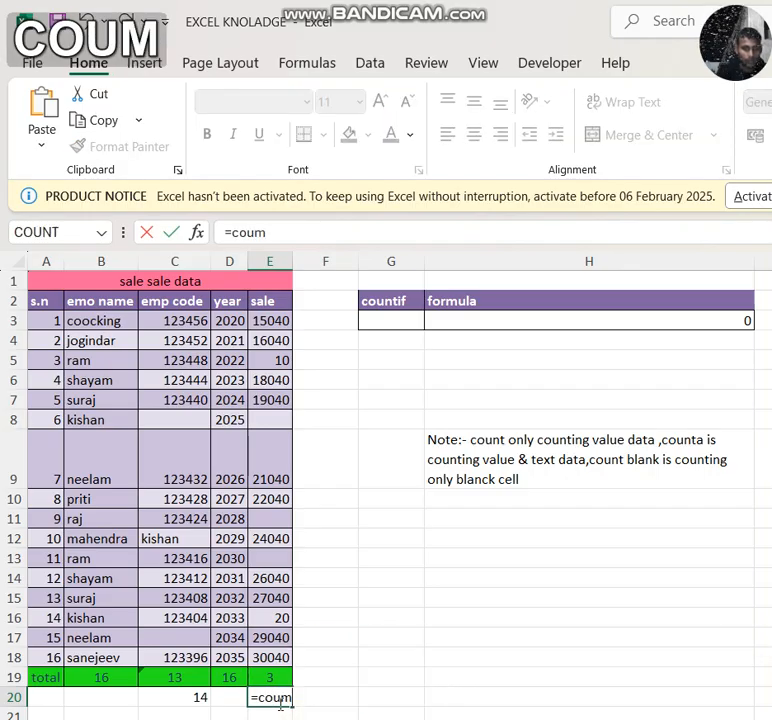
key("BackSpace")
type("n")
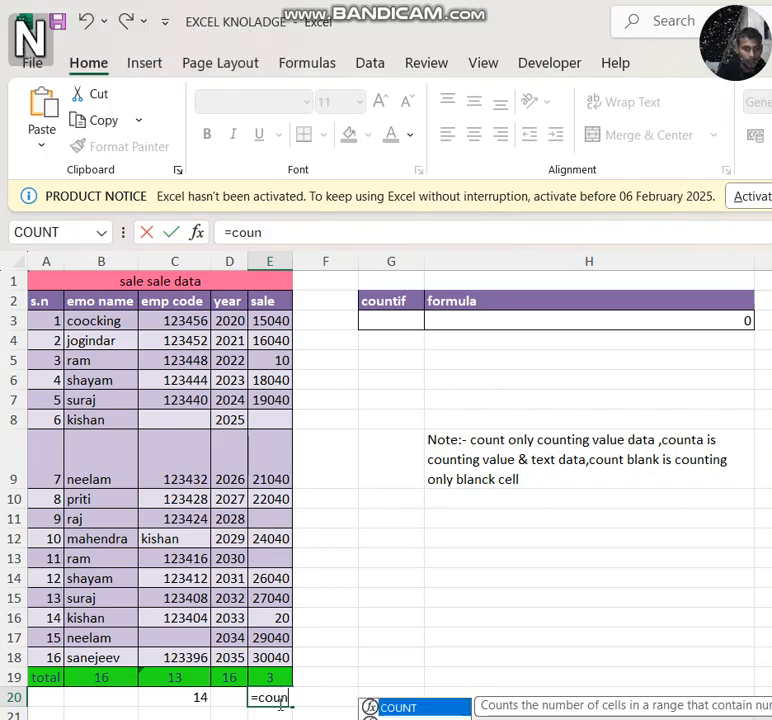
key("Down")
key("Down")
key("Tab")
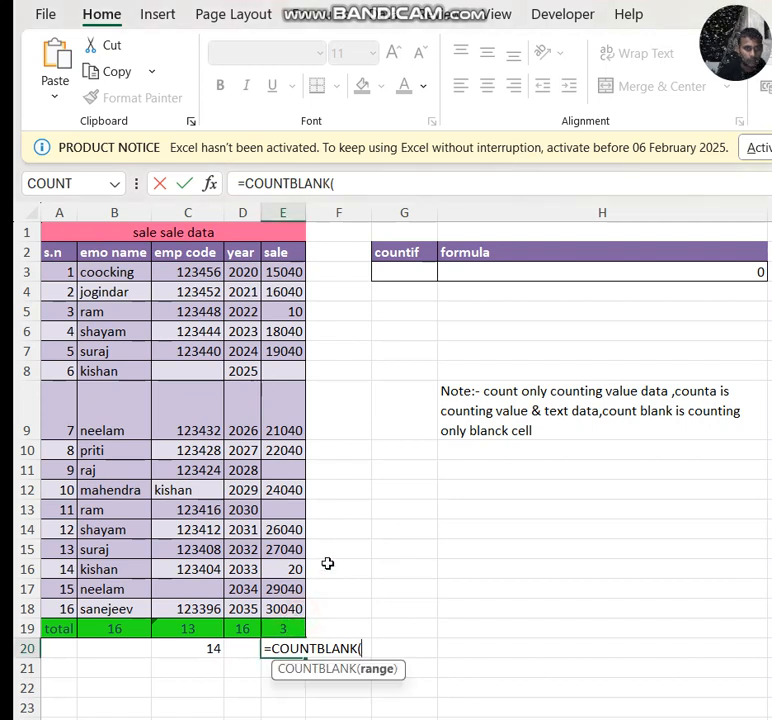
left_click_drag(276, 272, 276, 615)
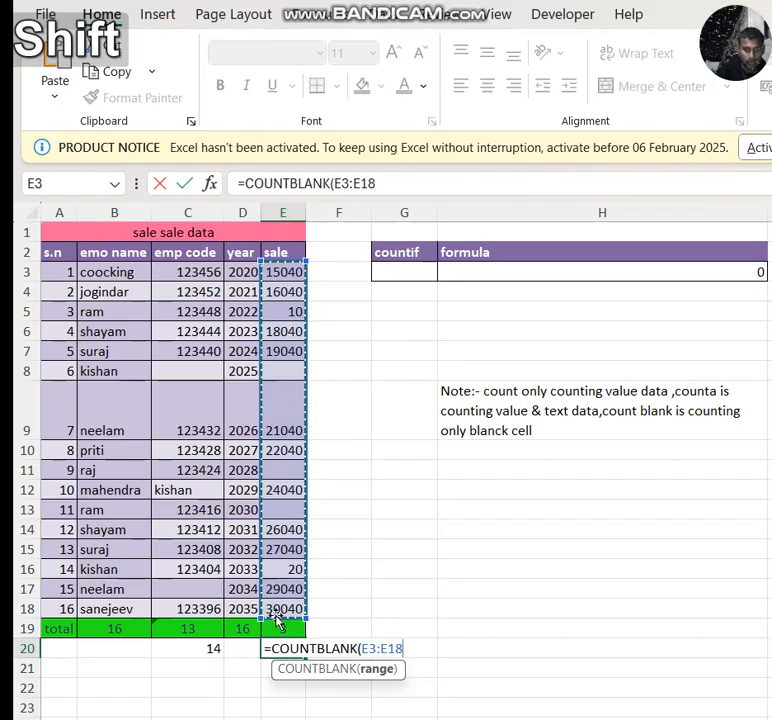
type(")")
key("Return")
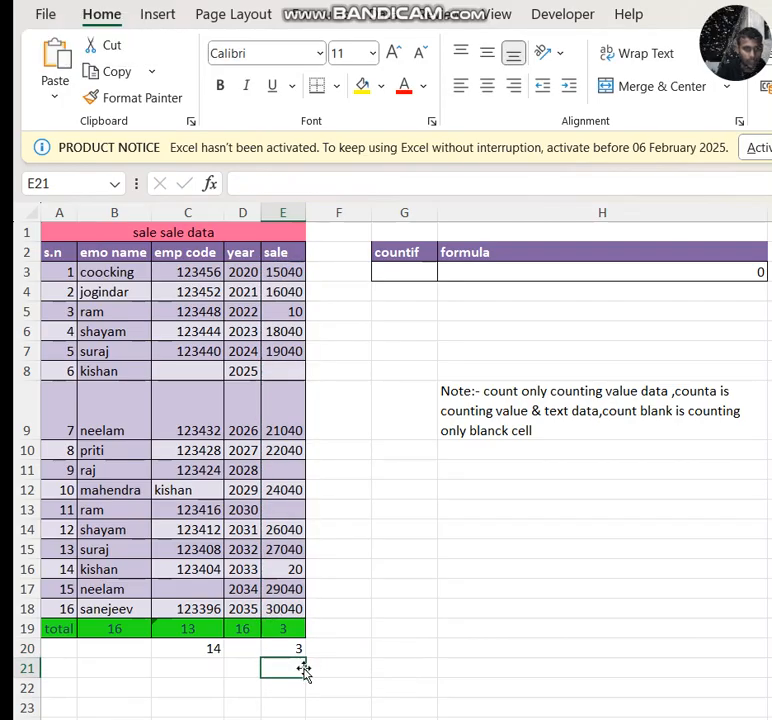
Clear the sale values in cells E9 and E12 to test the COUNTBLANK formula
left_click(279, 403)
key("BackSpace")
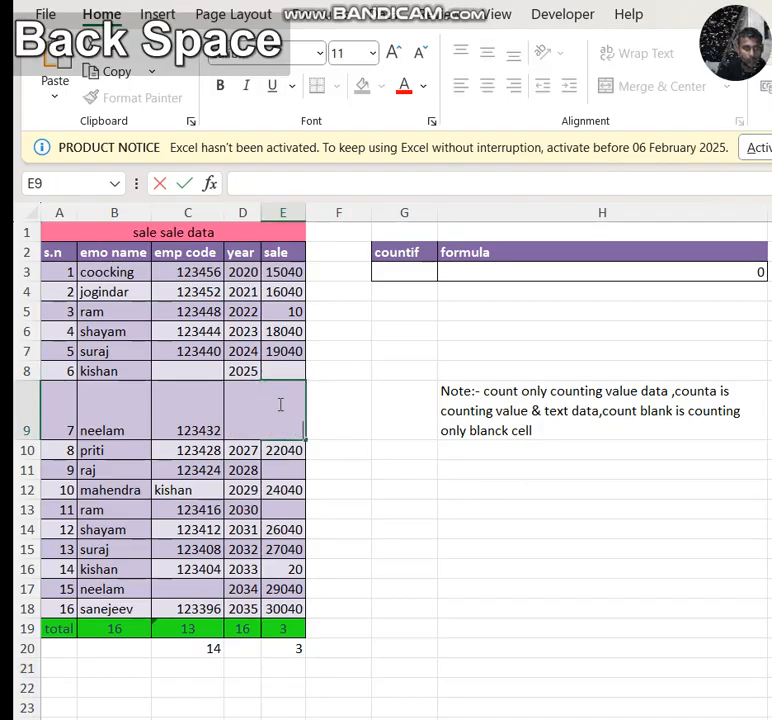
key("Return")
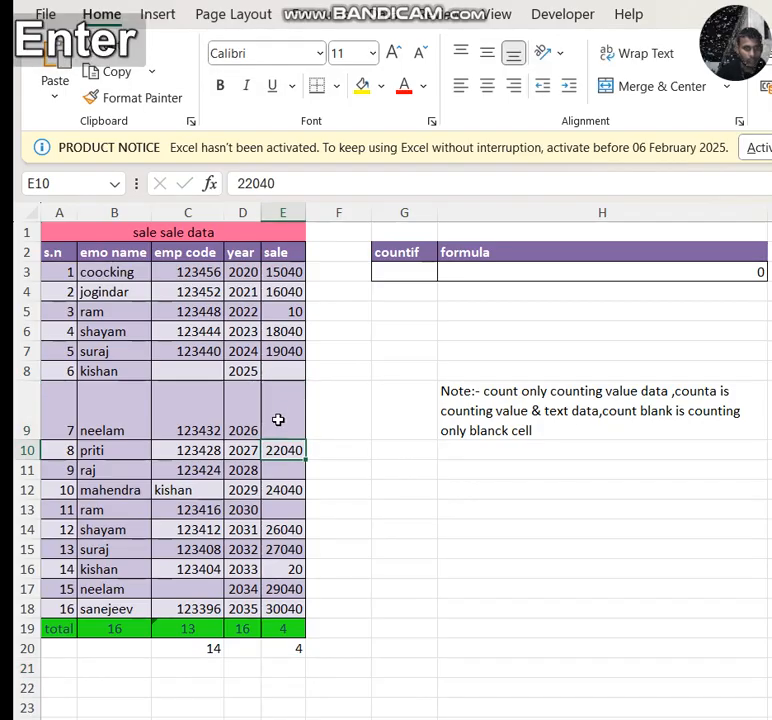
left_click(283, 490)
key("BackSpace")
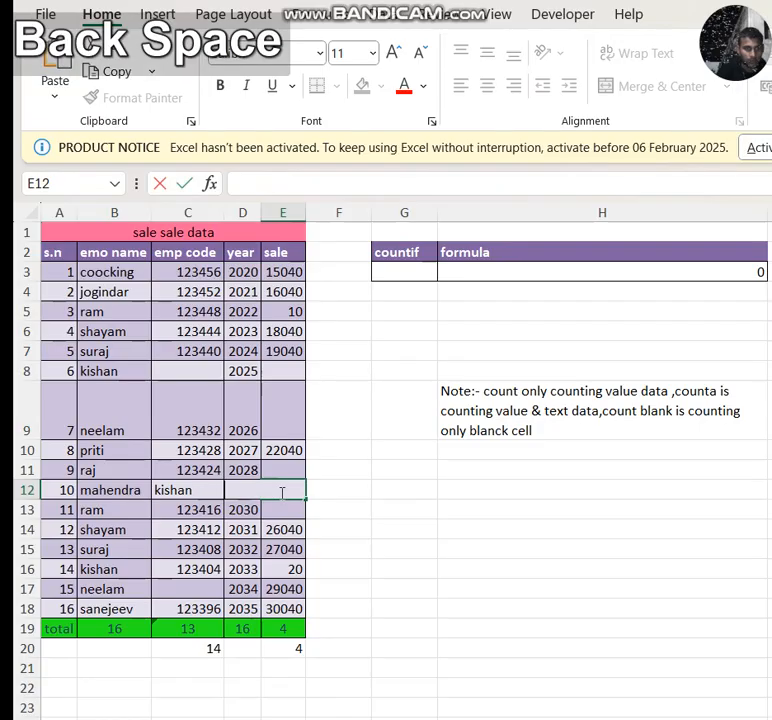
key("Return")
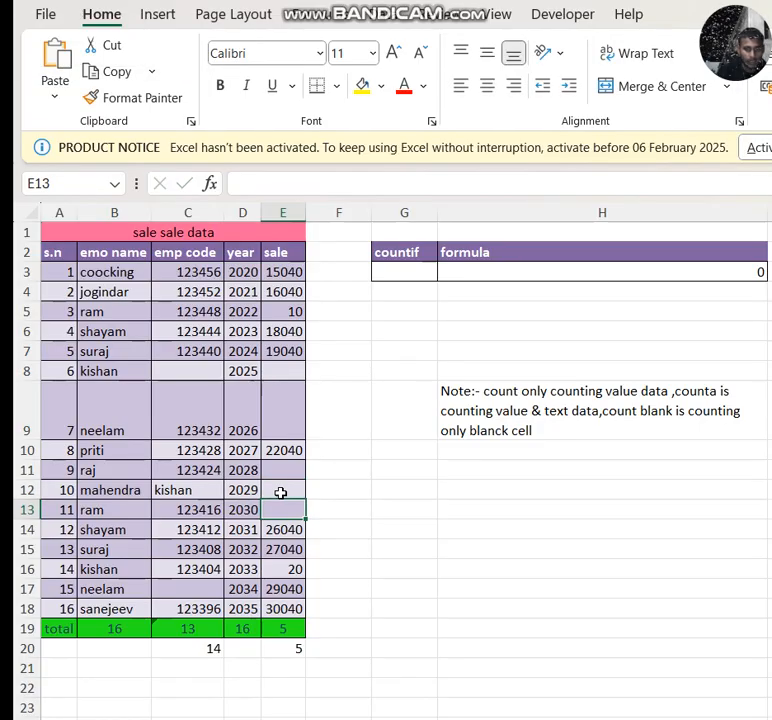
Enter 4545 in sale cell E13 and the text jkkhkjh in E12, and check the COUNTBLANK formula in E20
type("4545")
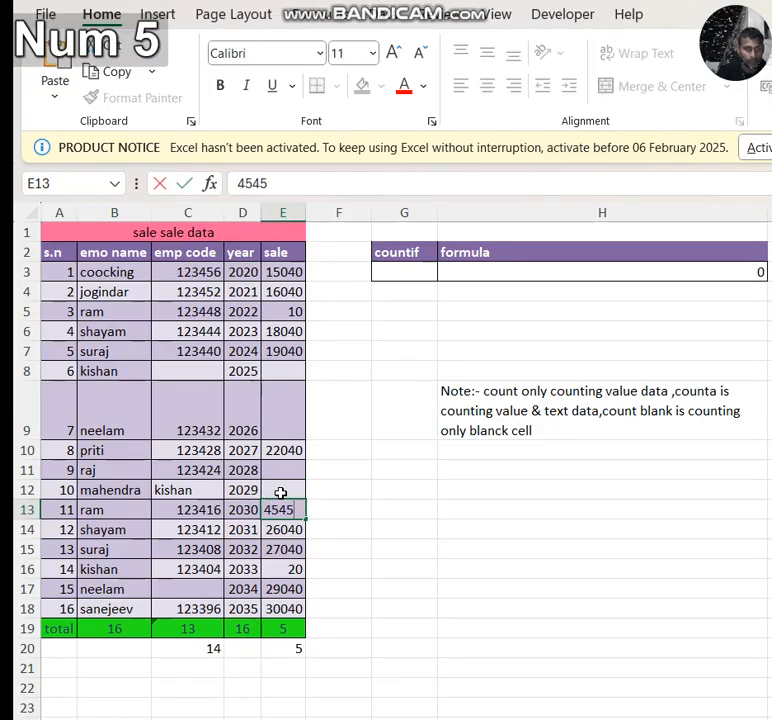
type(".")
key("BackSpace")
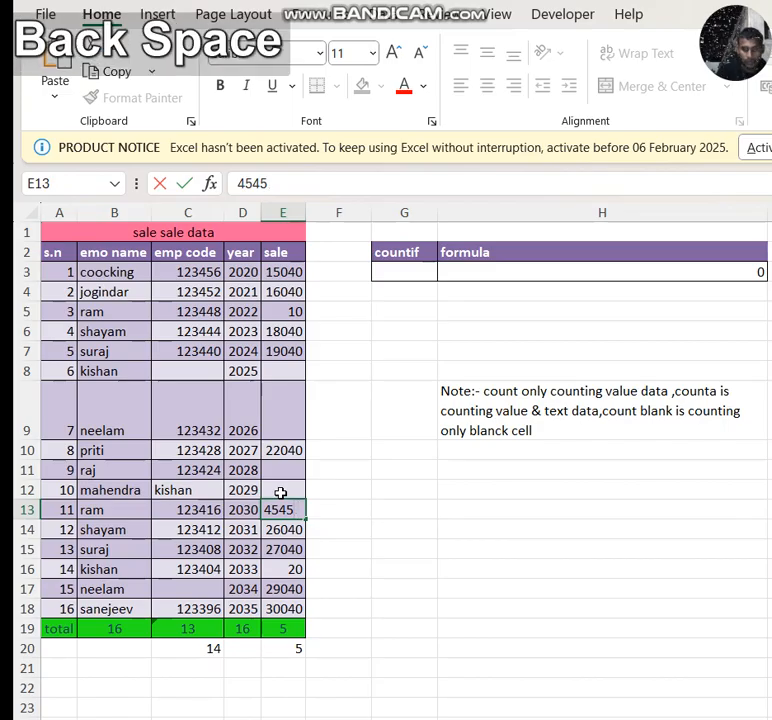
key("Up")
type("jkkhkjh")
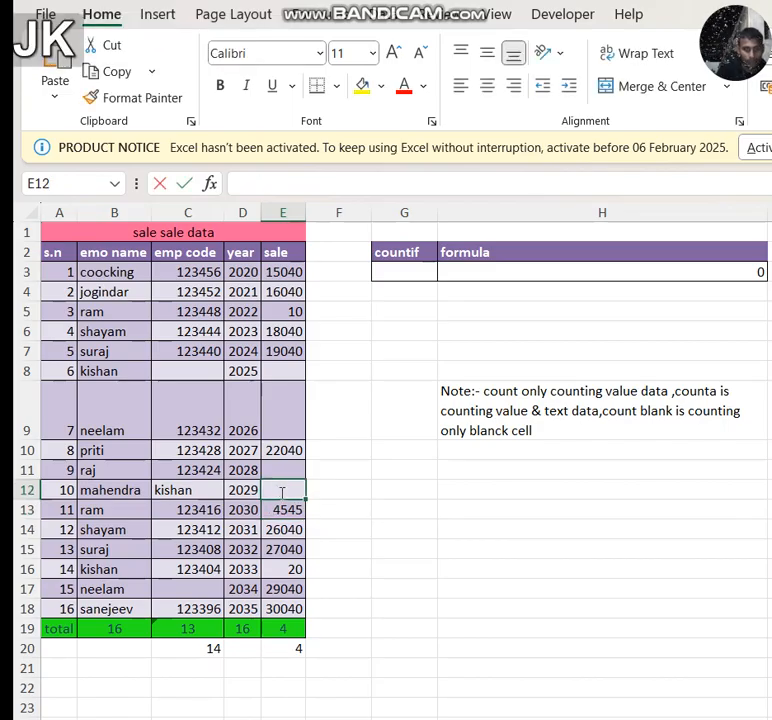
key("Return")
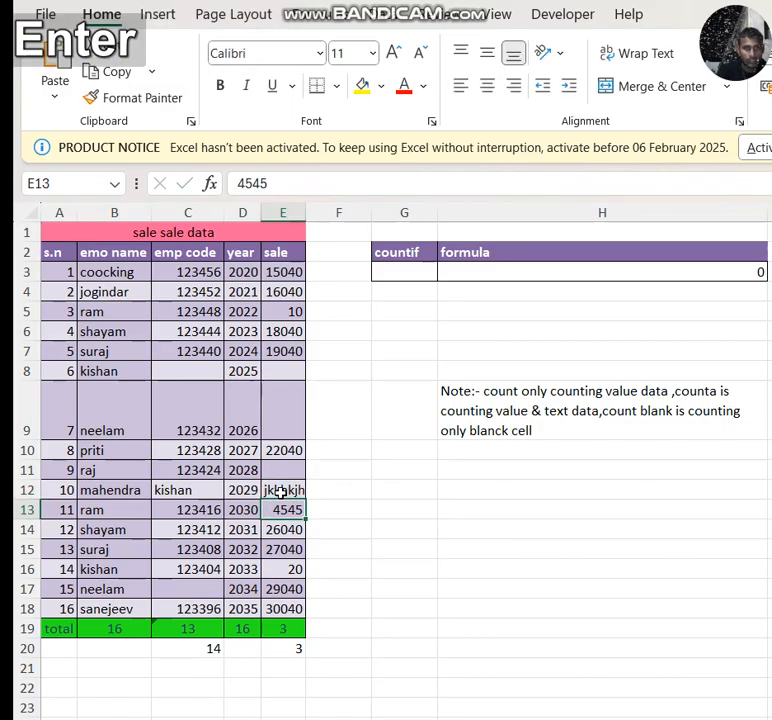
left_click(293, 650)
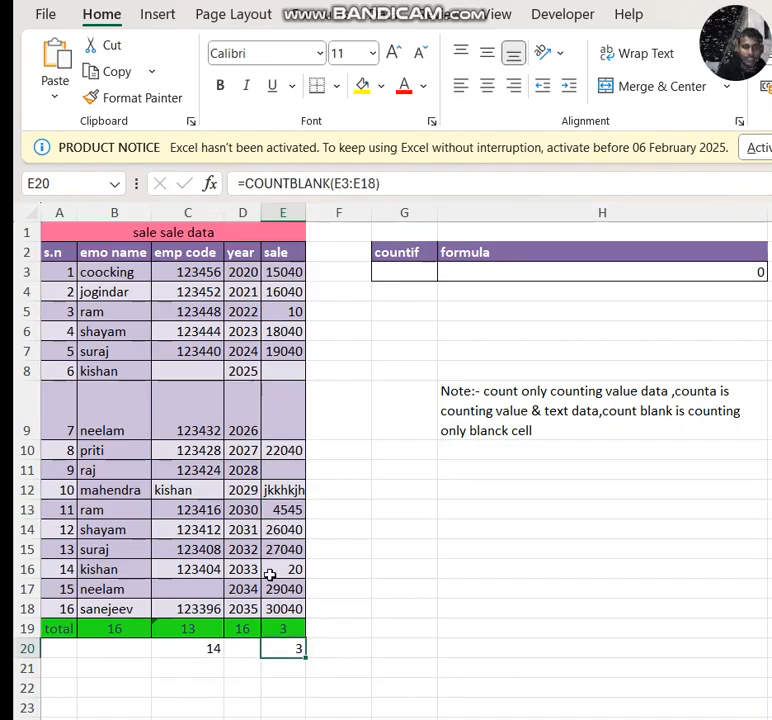
Enter 4546 in the blank sale cell E9 and recheck the COUNTBLANK formula in E20
left_click(279, 387)
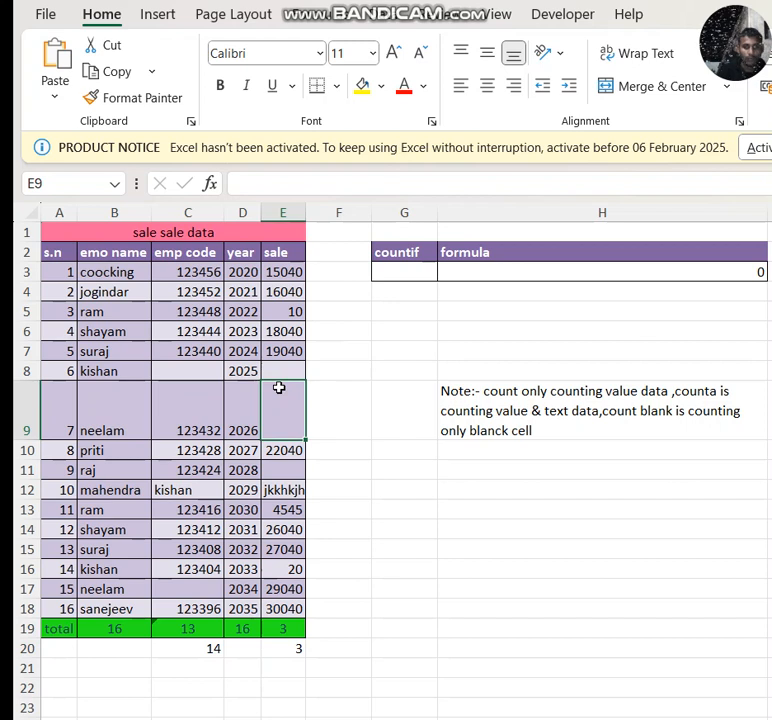
type("4546")
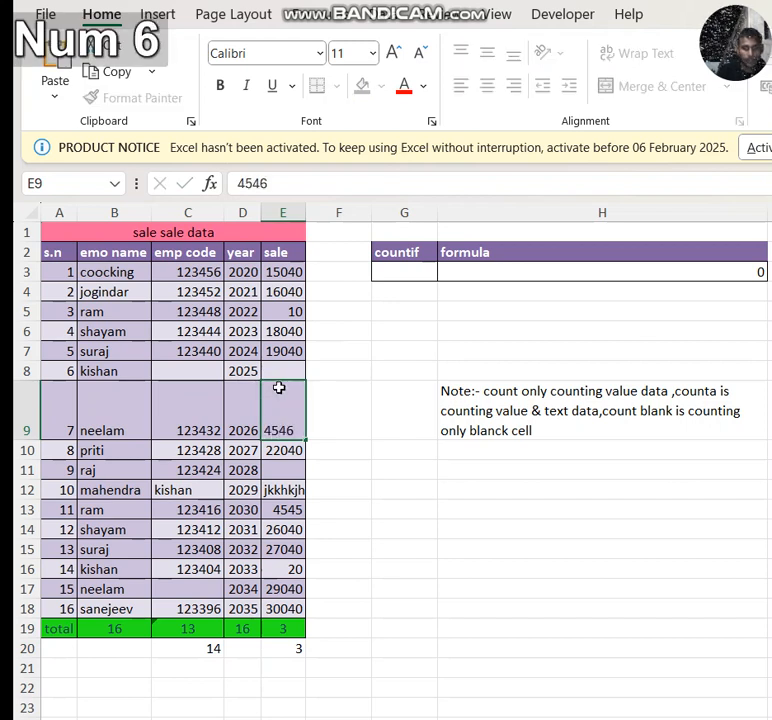
key("Return")
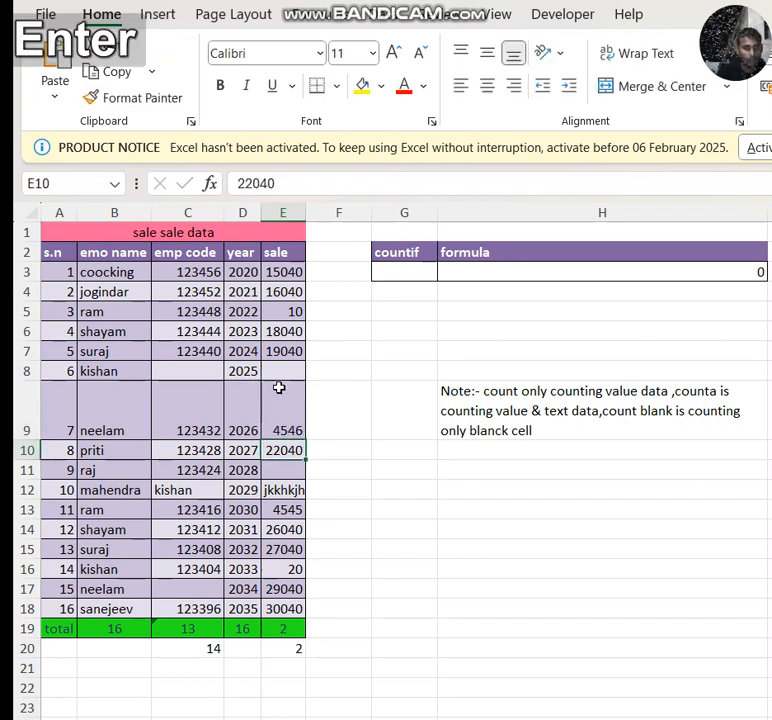
left_click(293, 648)
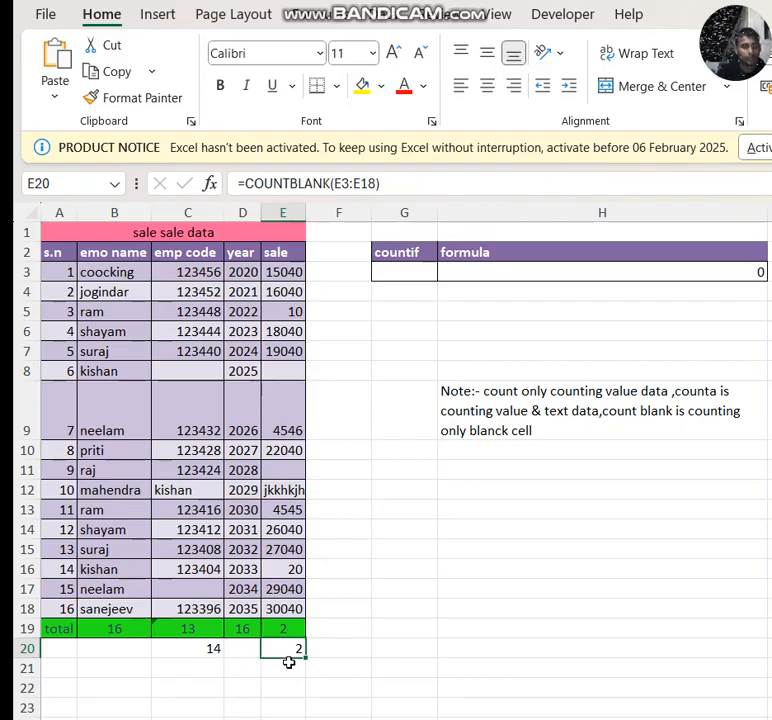
Enter the employee name from row 5 as the criterion in cell G3 to test the existing COUNTIF formula in H3
left_click(500, 271)
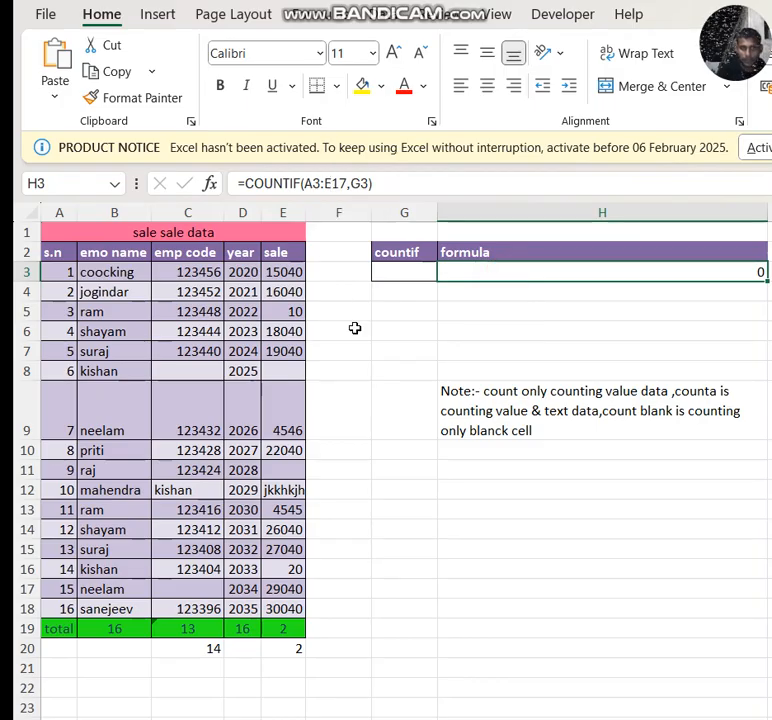
left_click(412, 278)
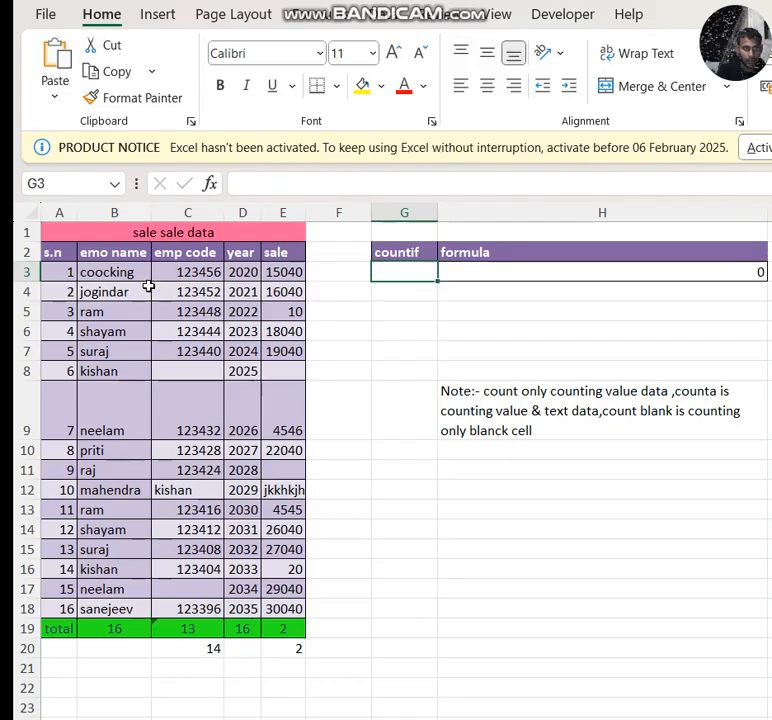
type("r")
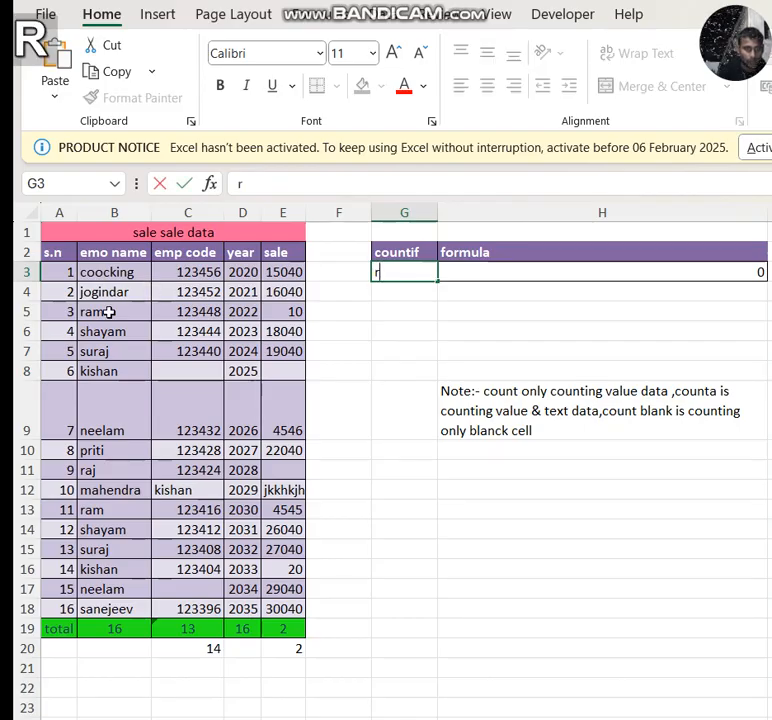
type("am")
key("Return")
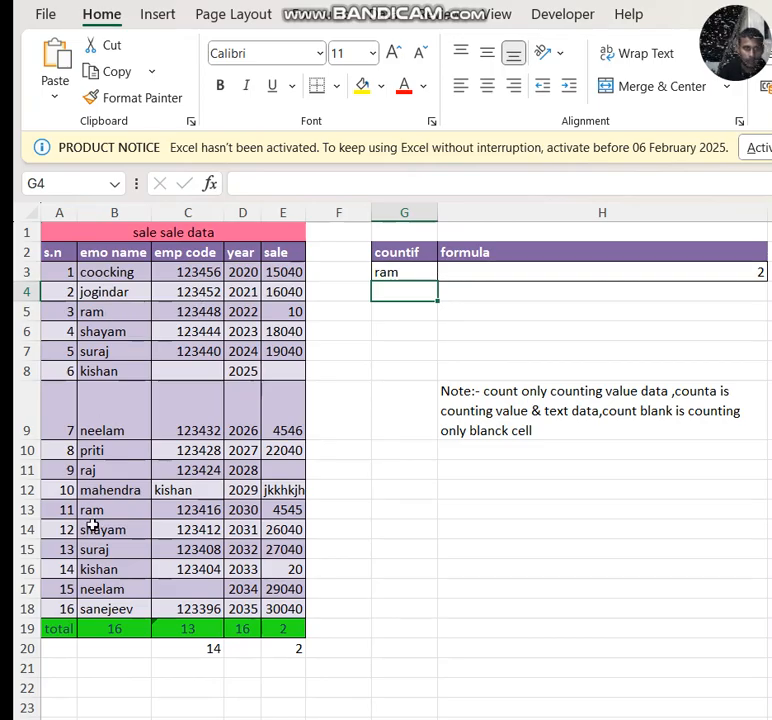
Enter =COUNTIF(B3:B18,G4) in cell H4 to count how often a given name occurs in the employee name column
left_click(570, 295)
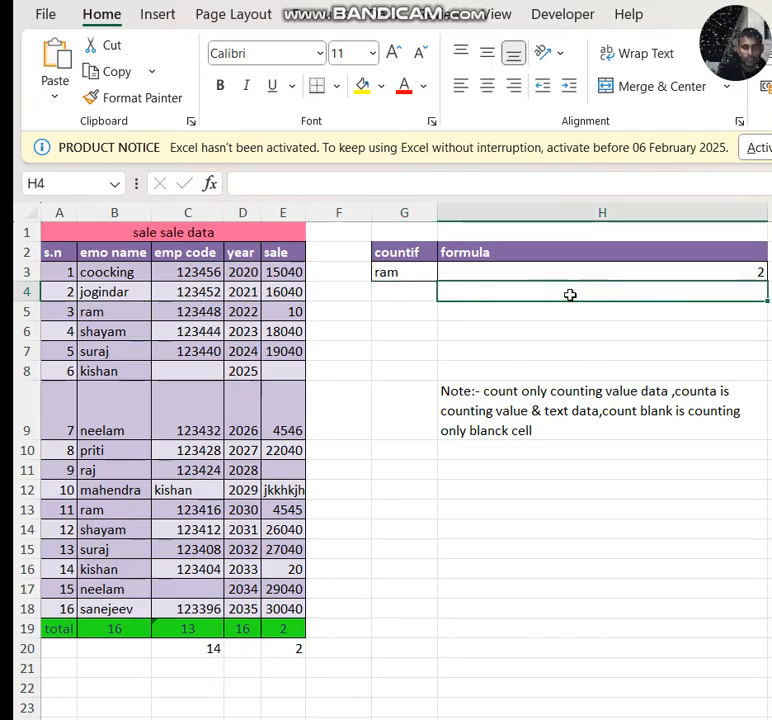
type("=")
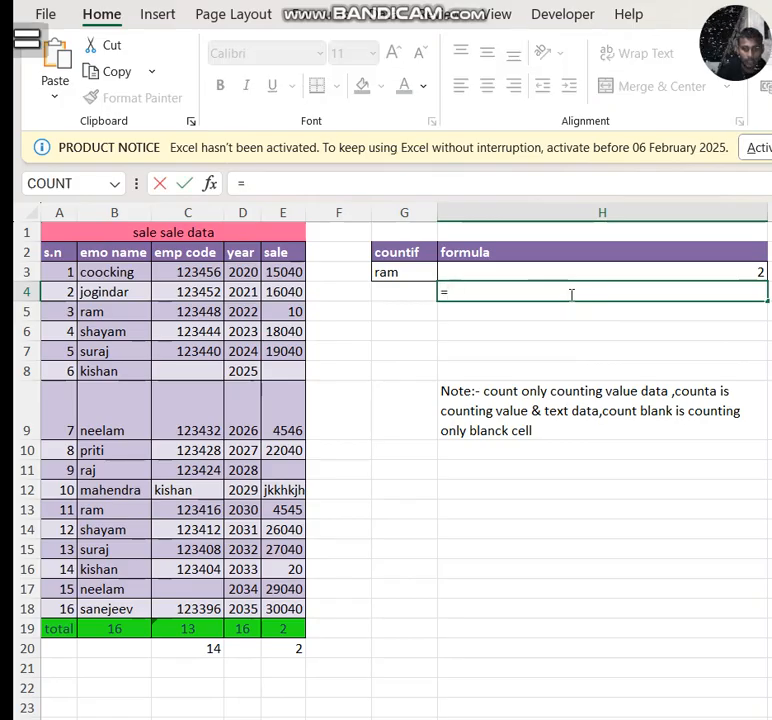
type("if")
key("BackSpace")
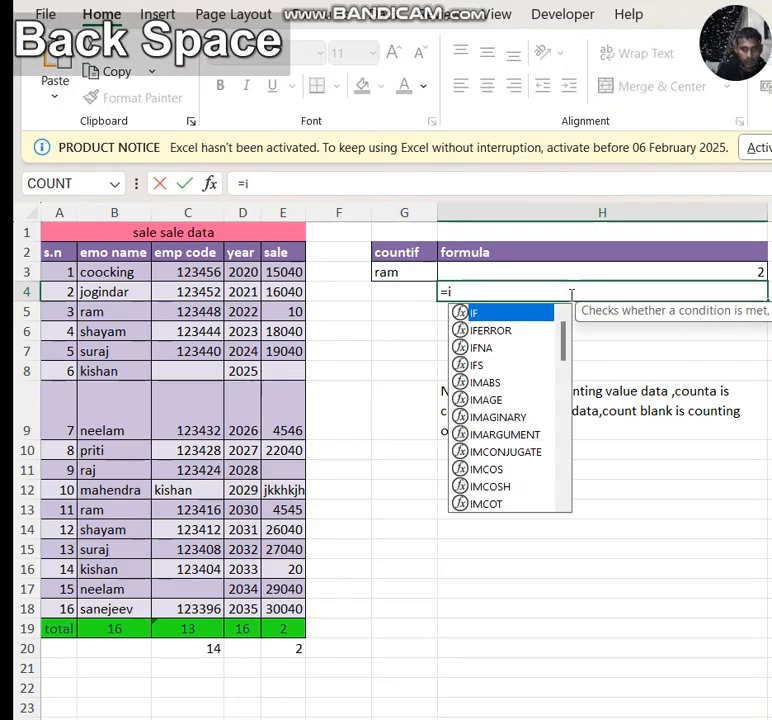
key("BackSpace")
type("cou")
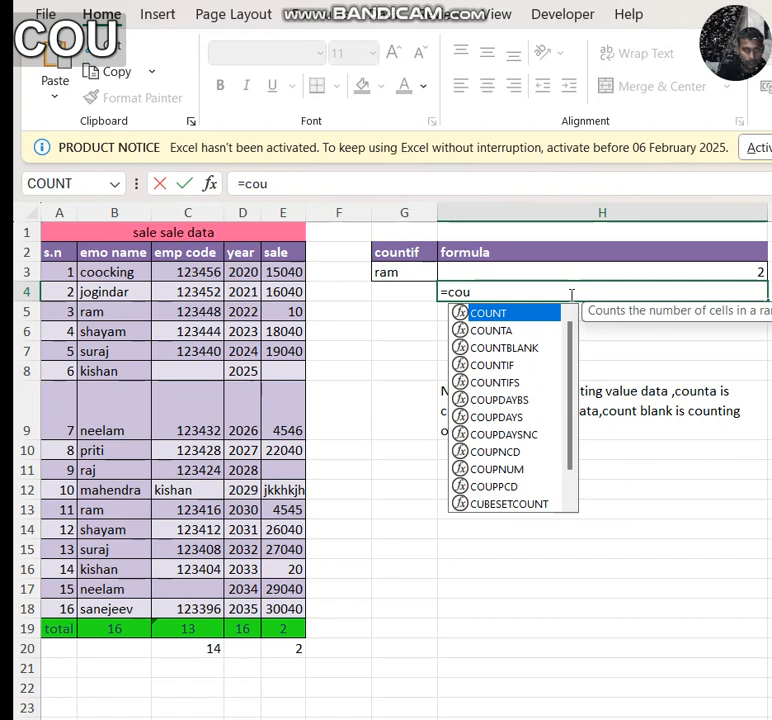
key("Down")
key("Down")
key("Down")
key("Tab")
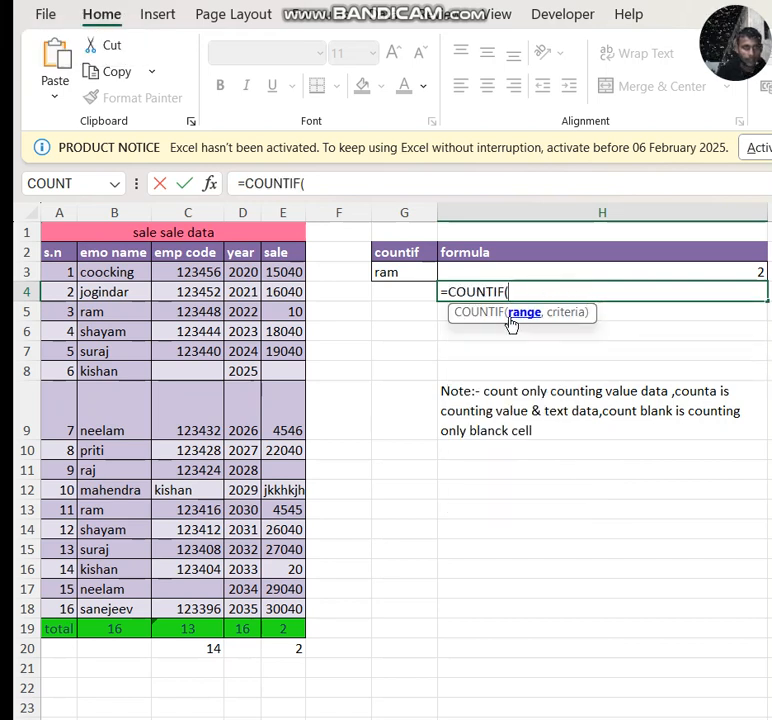
left_click_drag(118, 270, 88, 609)
type(",")
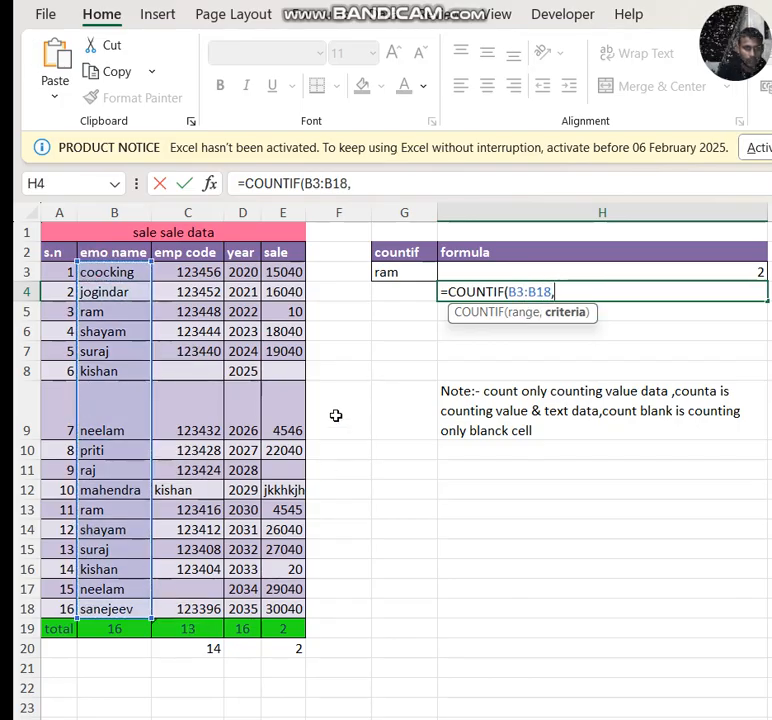
left_click(407, 295)
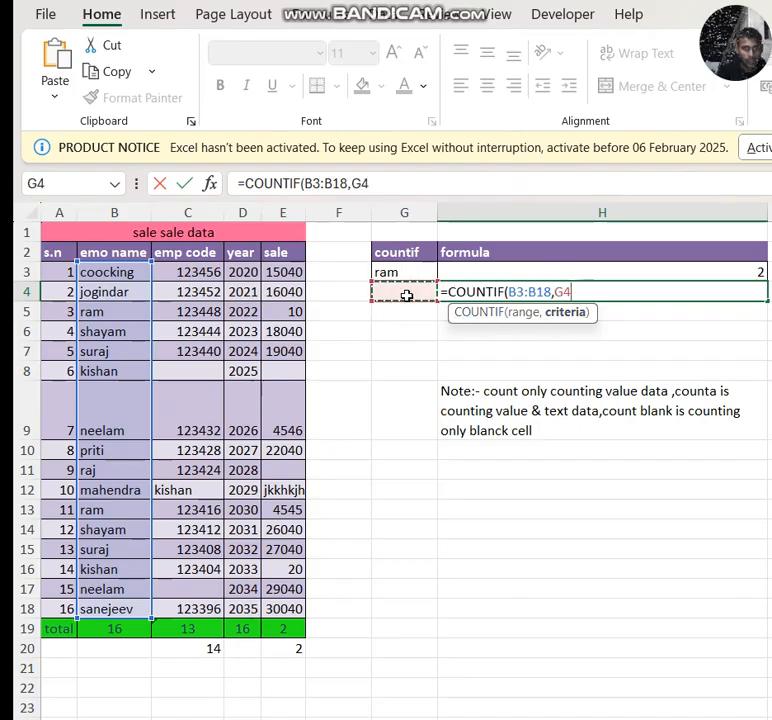
type(")")
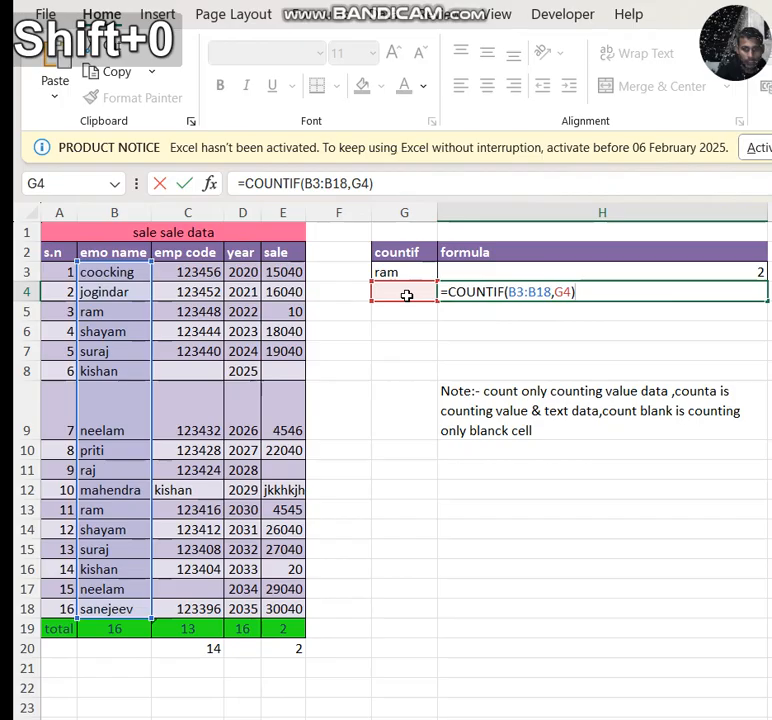
key("Return")
Enter the employee name from row 6 as the criterion in cell G4
left_click(416, 305)
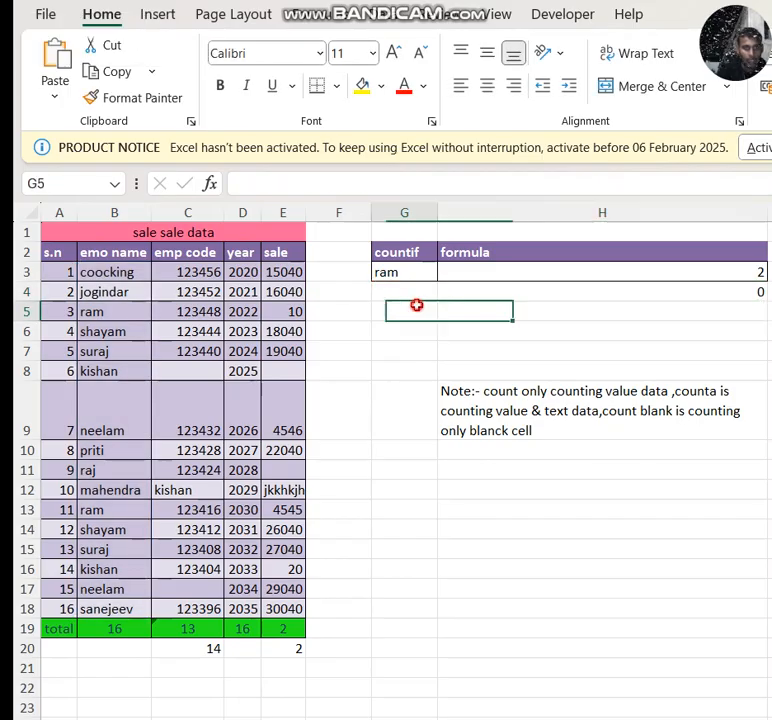
left_click(419, 289)
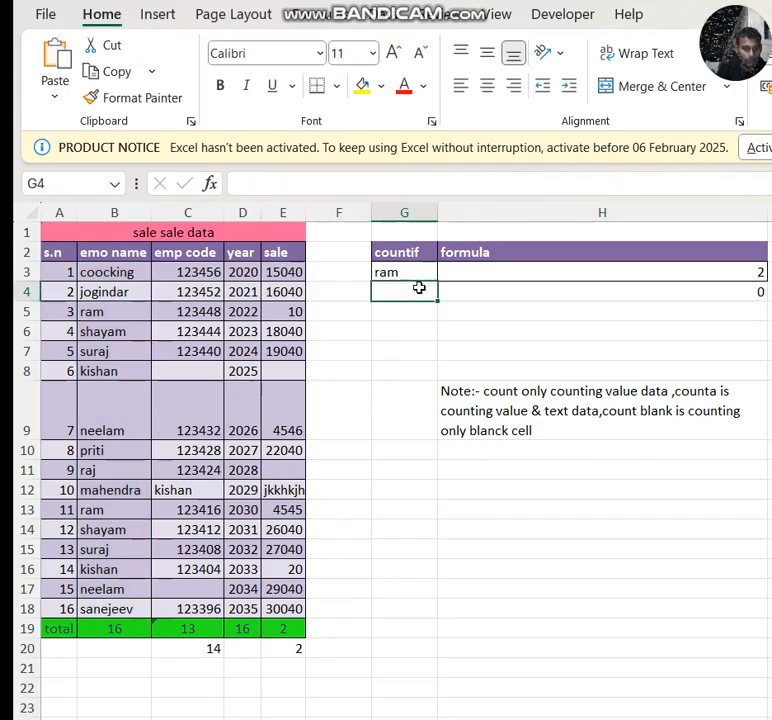
type("shayam")
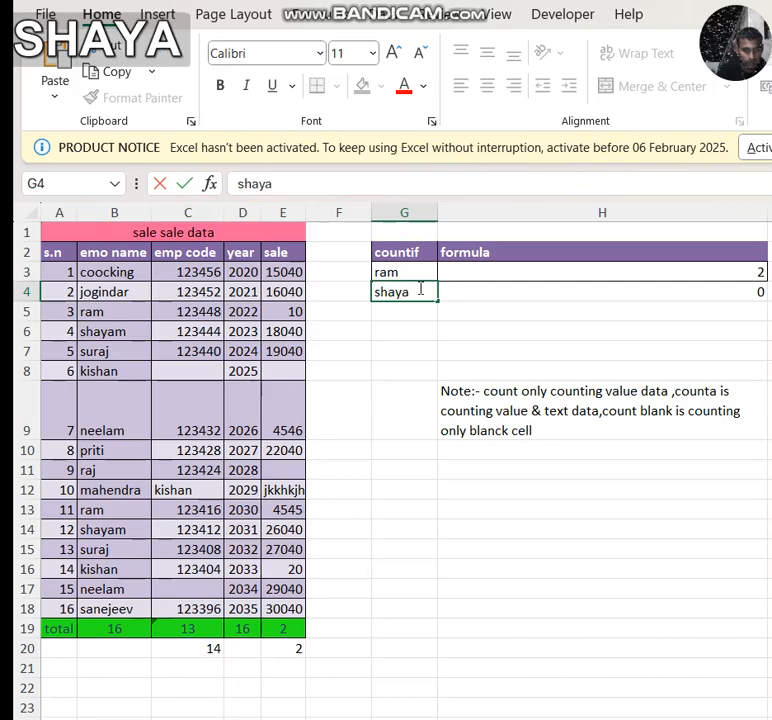
key("Return")
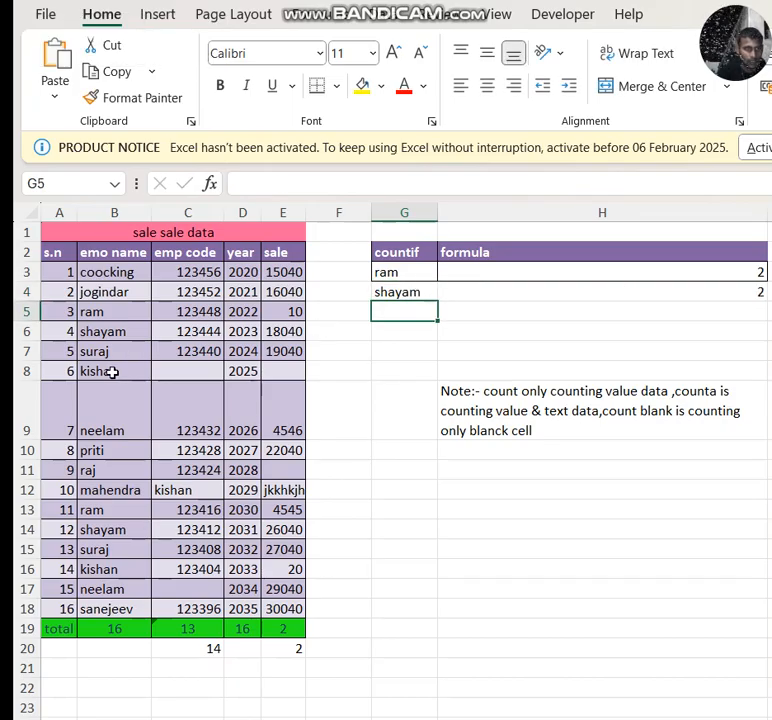
Copy the employee name in cell B6 over the name in B8 and check the COUNTIF formula in H4
left_click(110, 371)
left_click(113, 332)
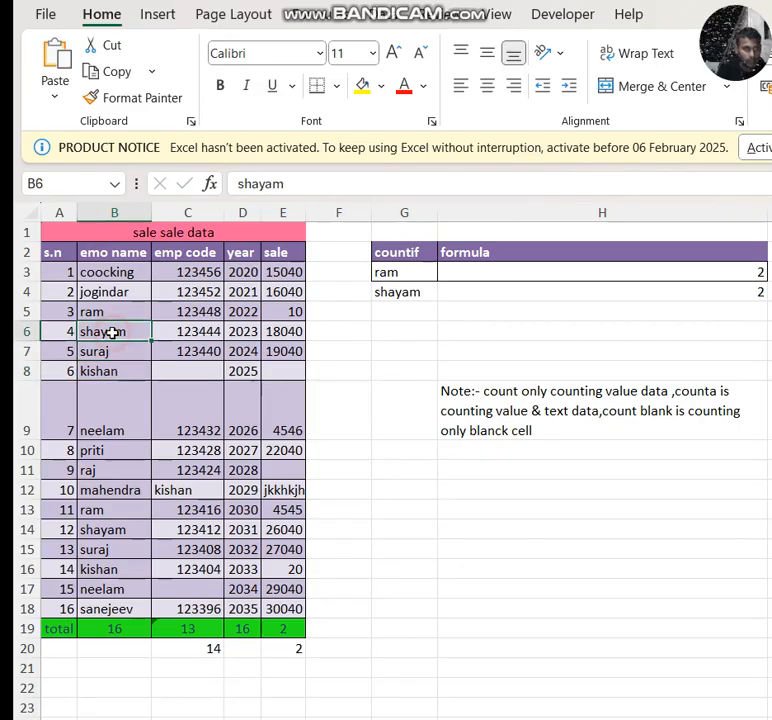
key("ctrl+c")
left_click(108, 372)
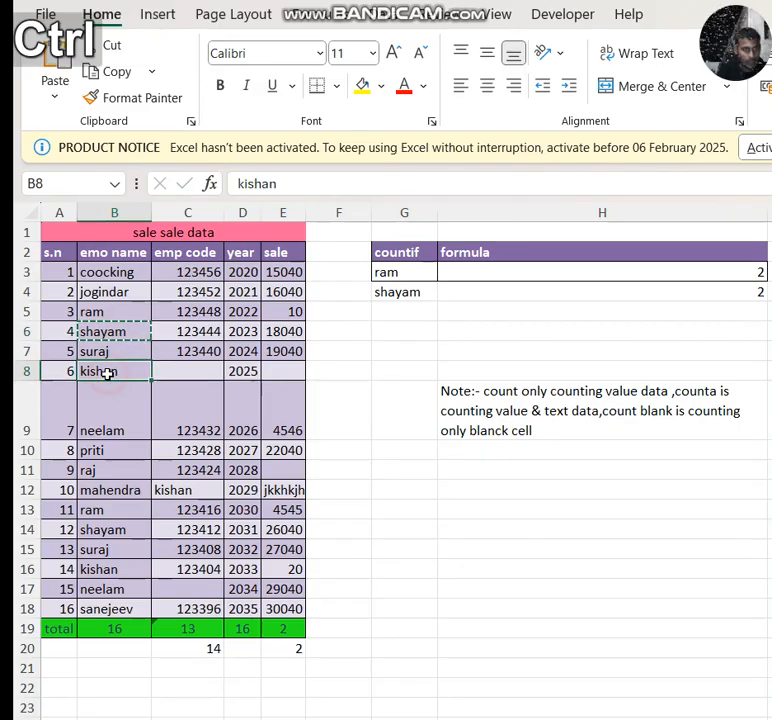
key("ctrl+v")
left_click(133, 413)
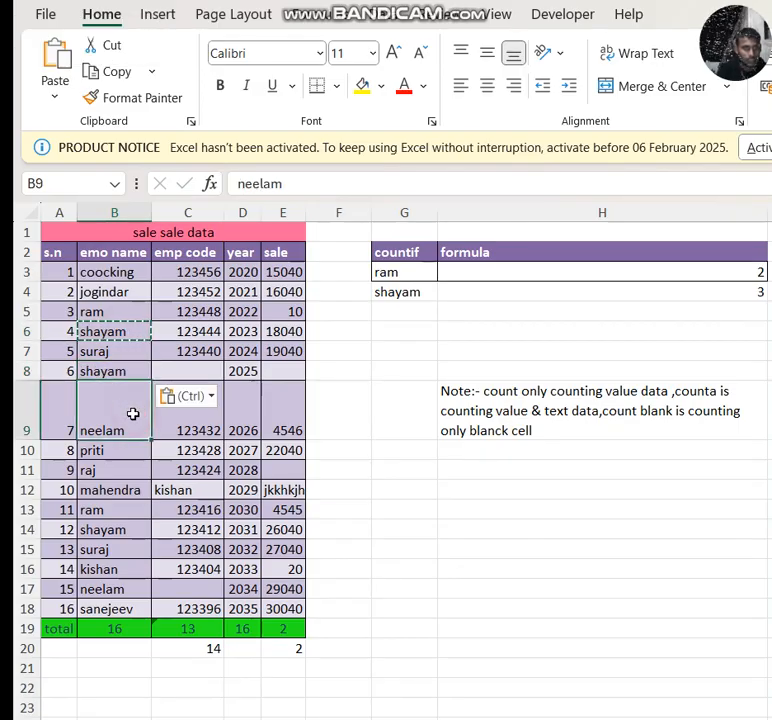
key("Escape")
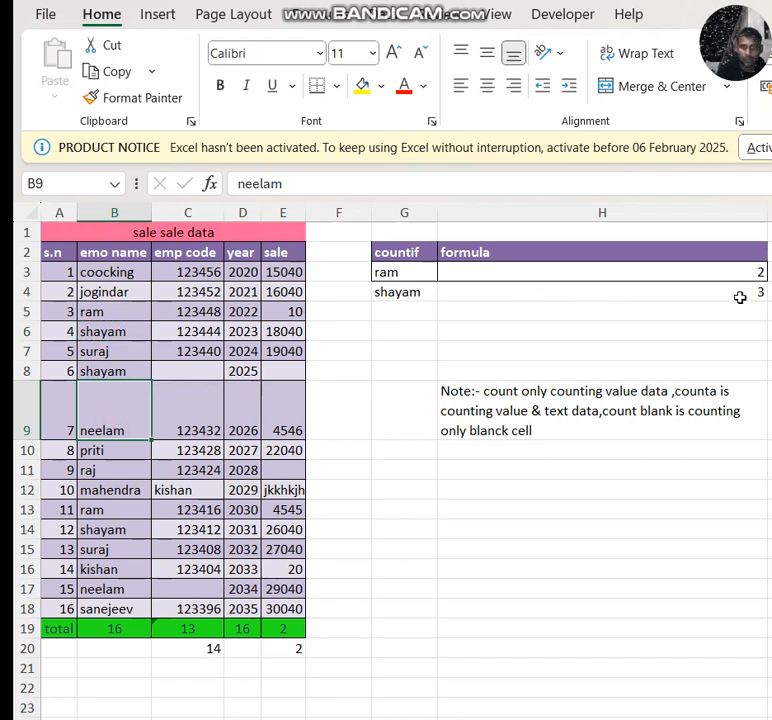
Replace the criterion in cell G4 with coocking
left_click(410, 298)
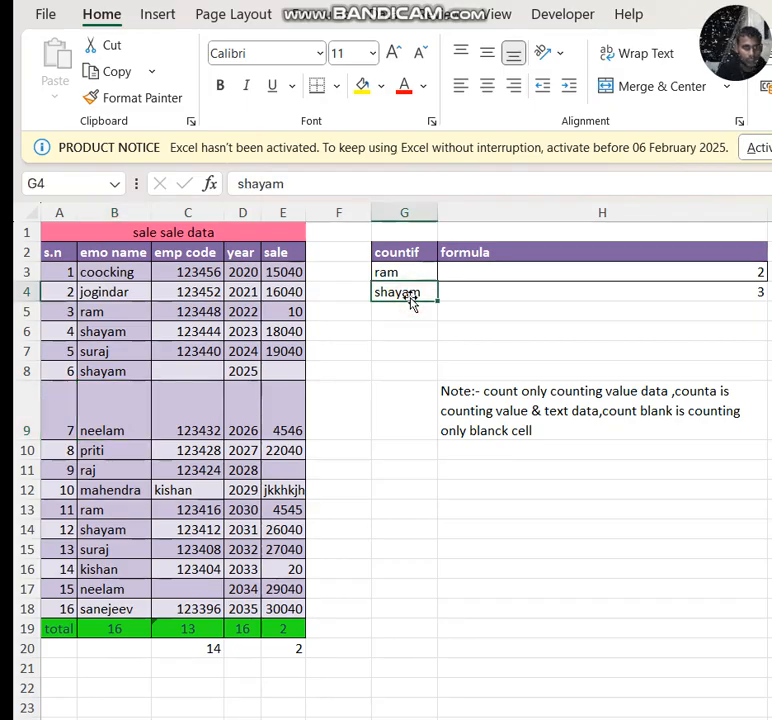
key("BackSpace")
type("co")
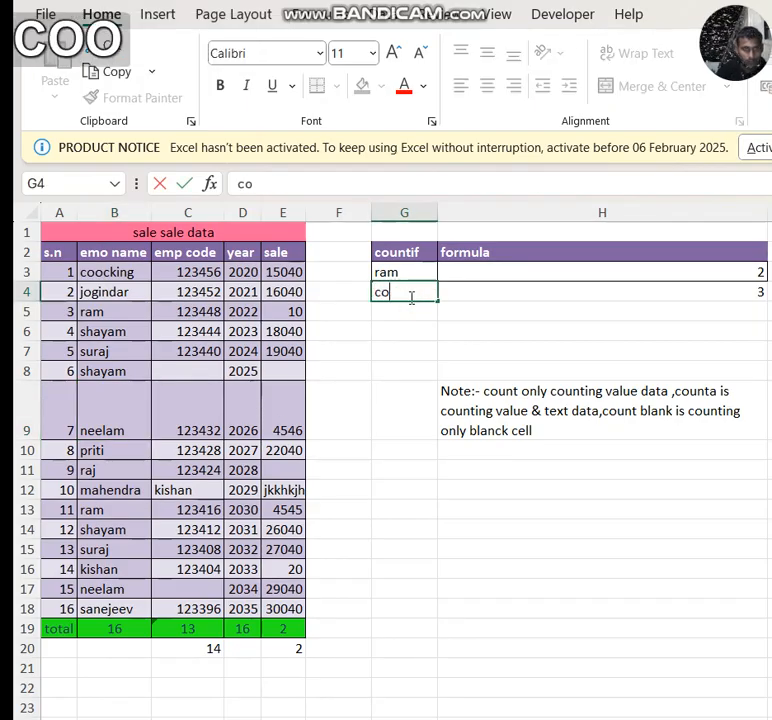
type("ocking")
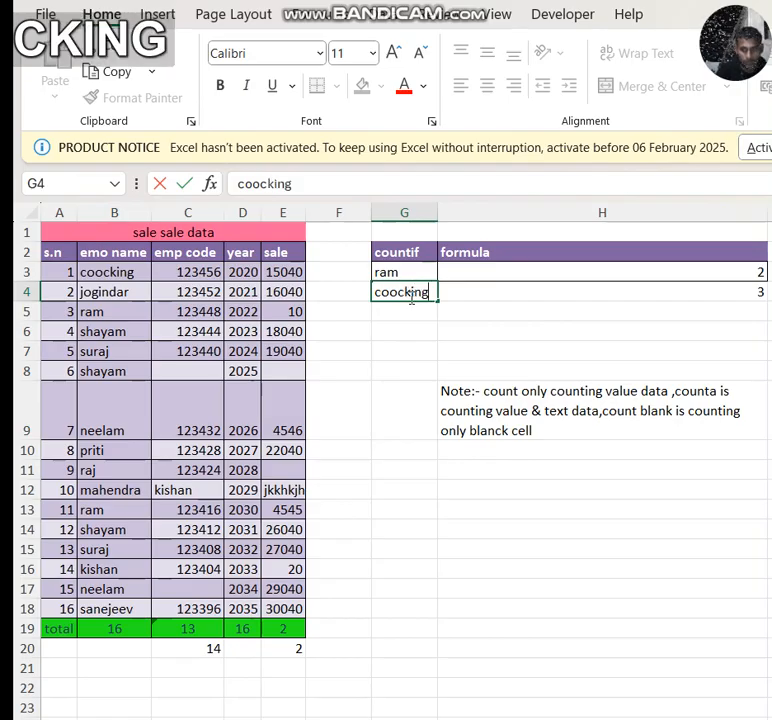
key("Return")
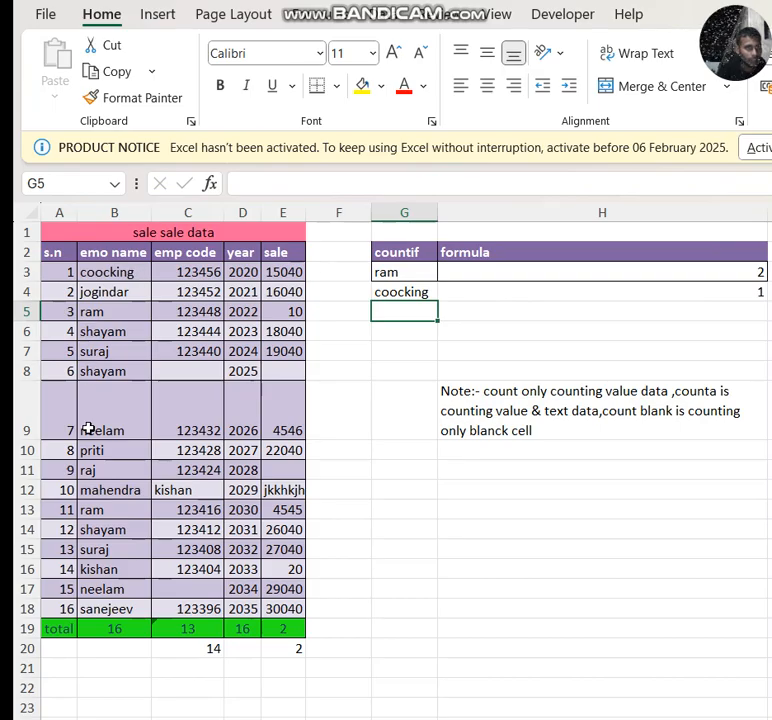
Replace the employee name in cell B11 with coocking to test the COUNTIF formula in H4 again
left_click(92, 474)
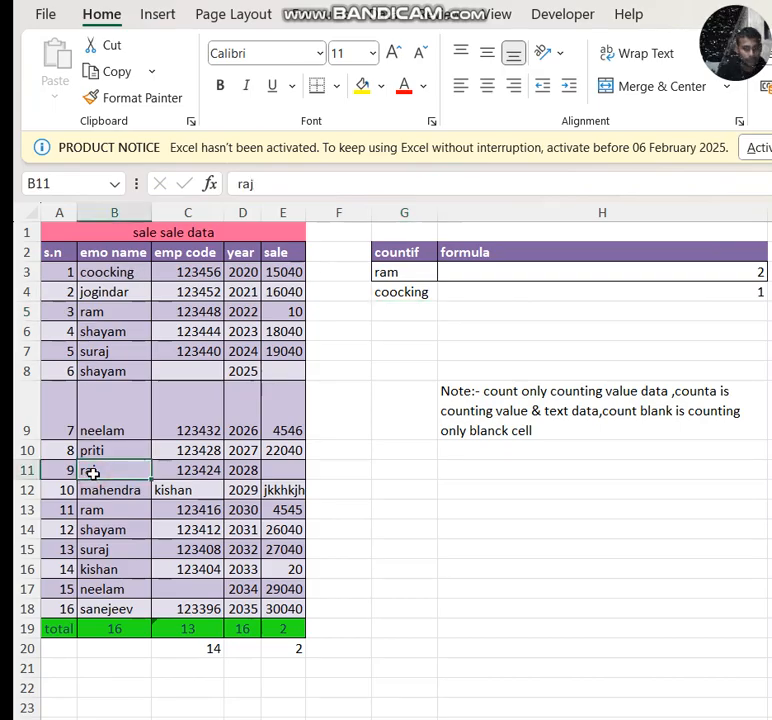
type("coo")
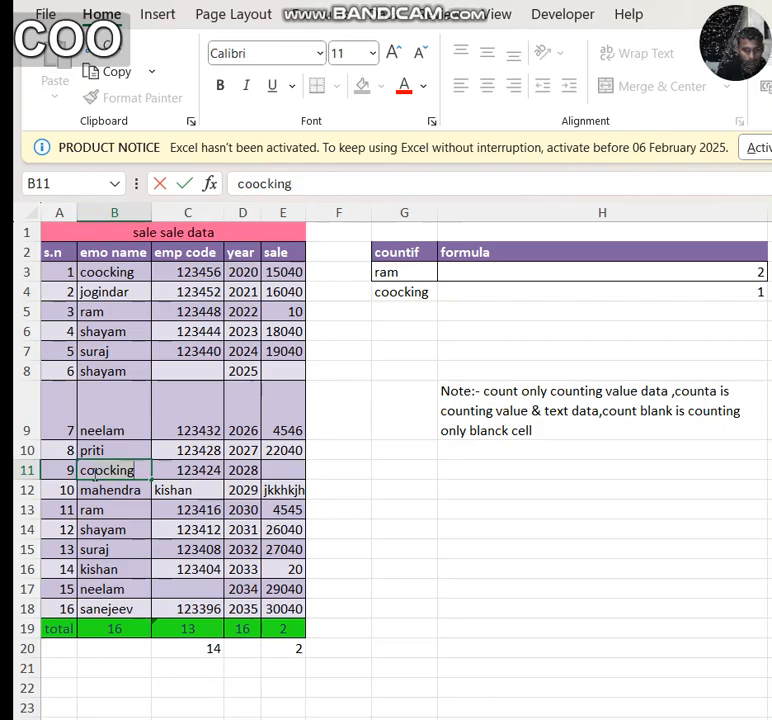
type("cking")
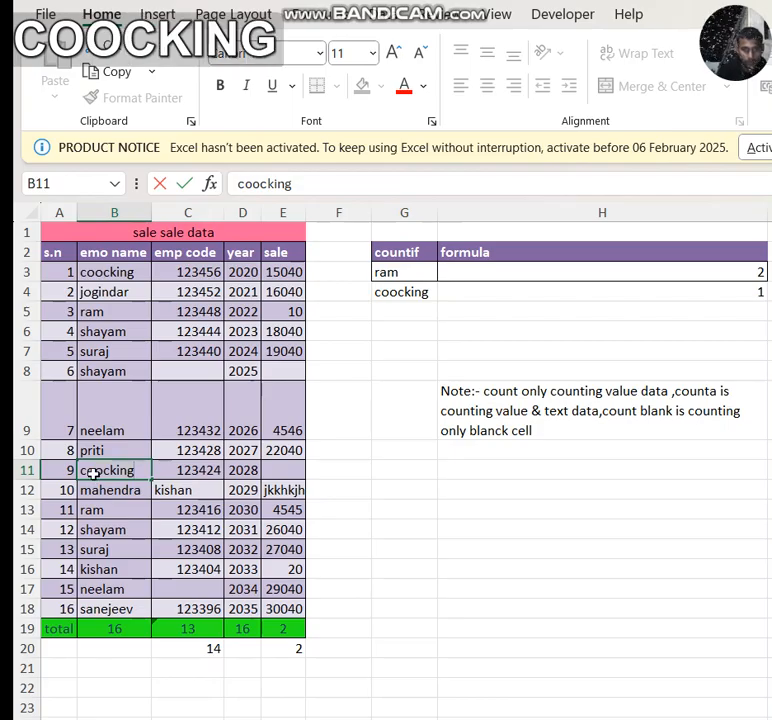
key("Return")
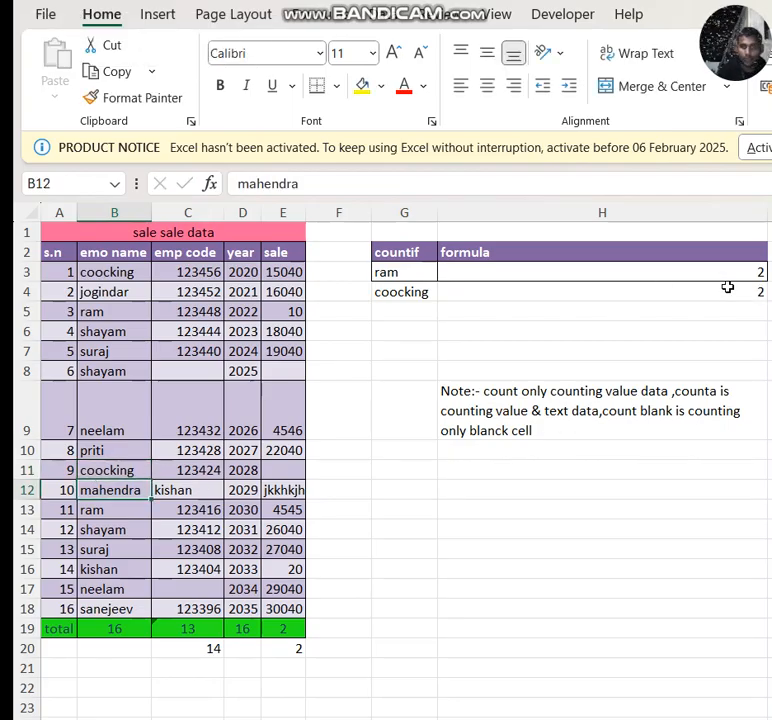
Review the note in cell H9 and enter the summary line count:- value in cell H13
left_click(507, 393)
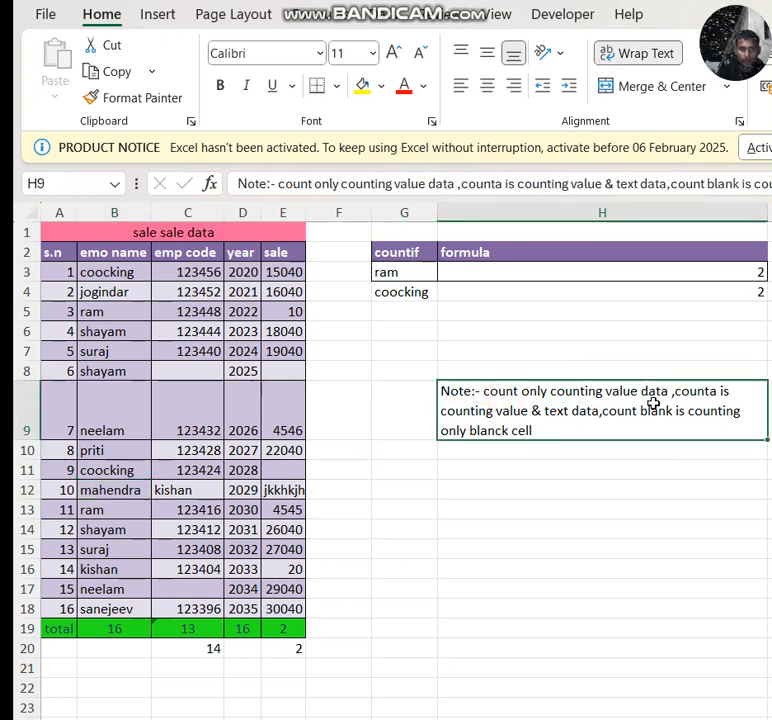
left_click(608, 507)
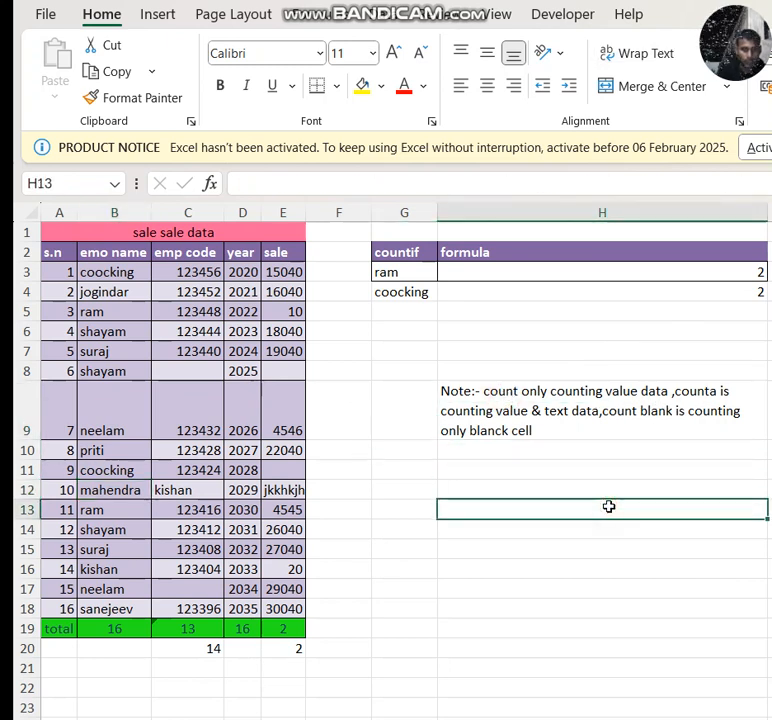
type("count")
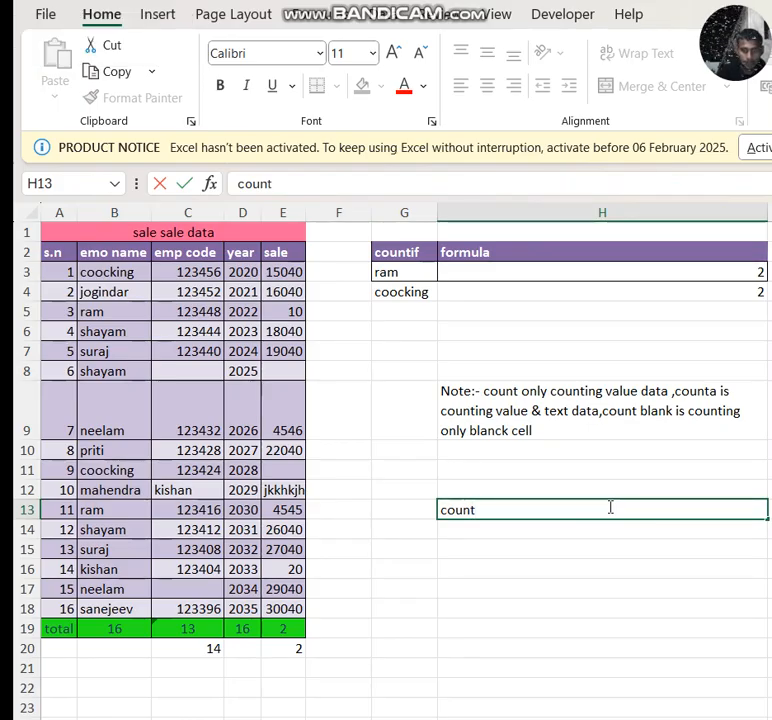
key("shift")
type("_")
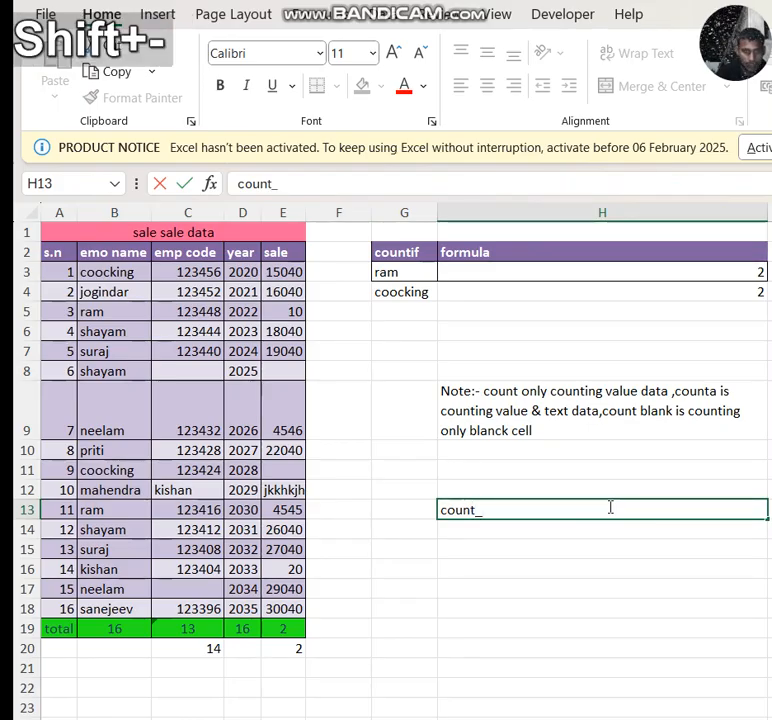
key("BackSpace")
type(":- valu")
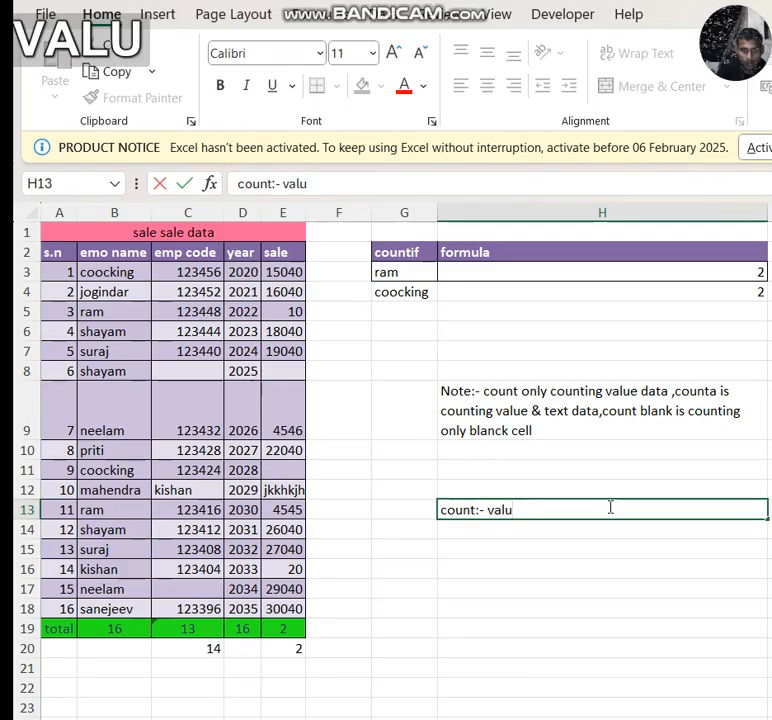
type("e")
key("Return")
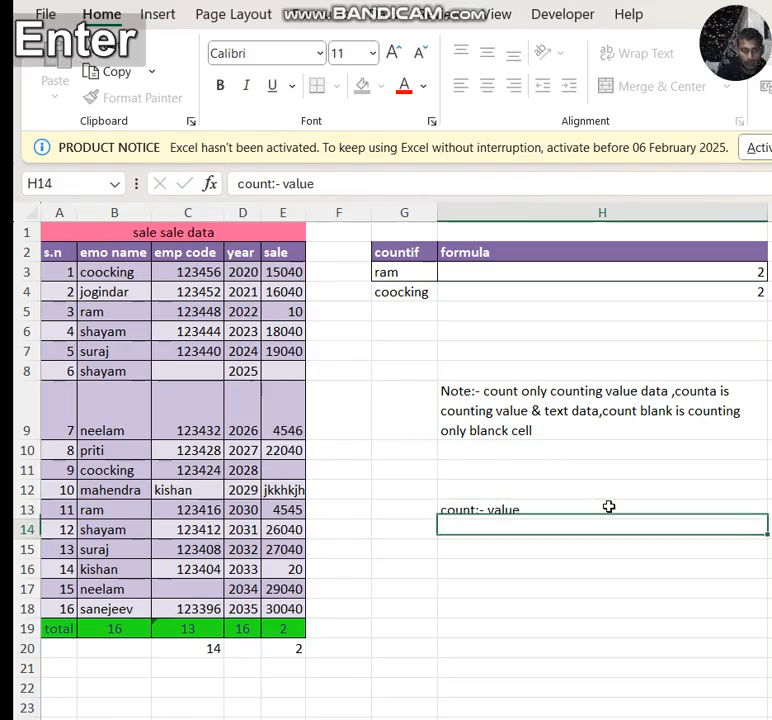
Enter the summary line counta:- text & value in cell H14
type("count")
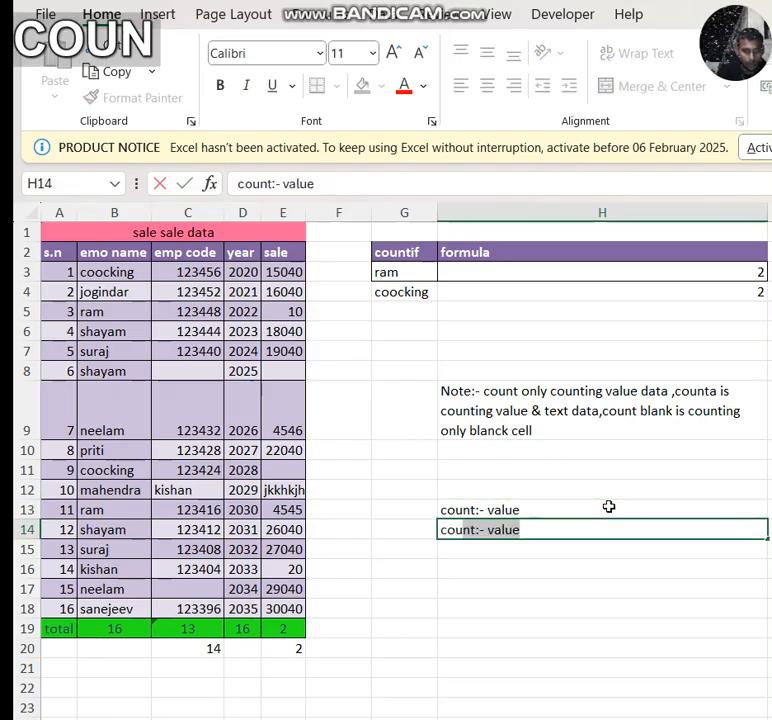
type("a")
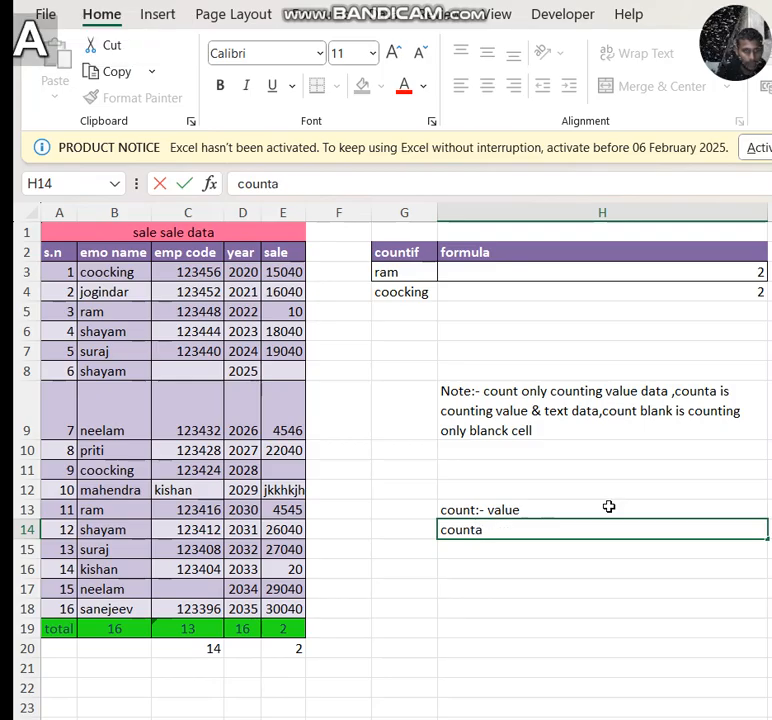
key("shift")
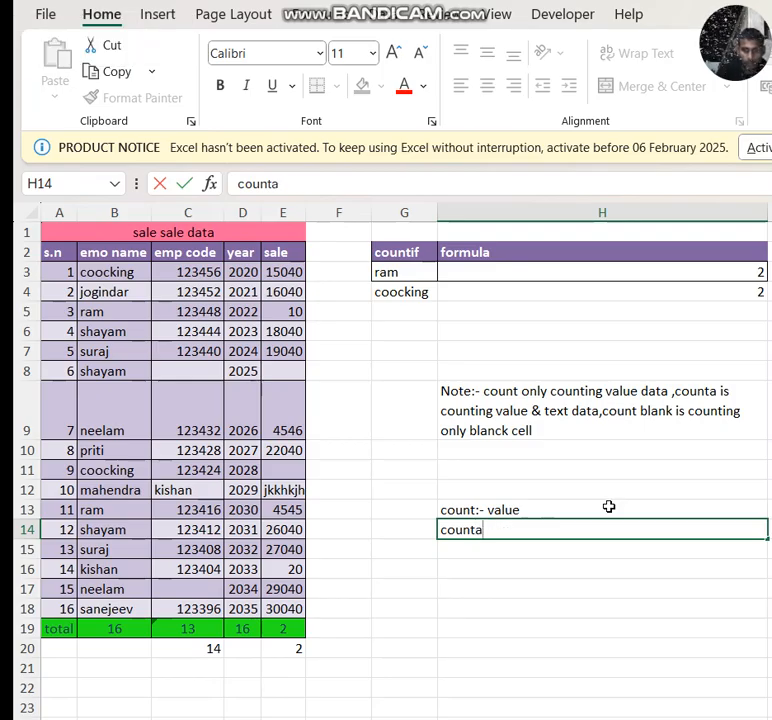
type("_")
key("BackSpace")
type(":- text")
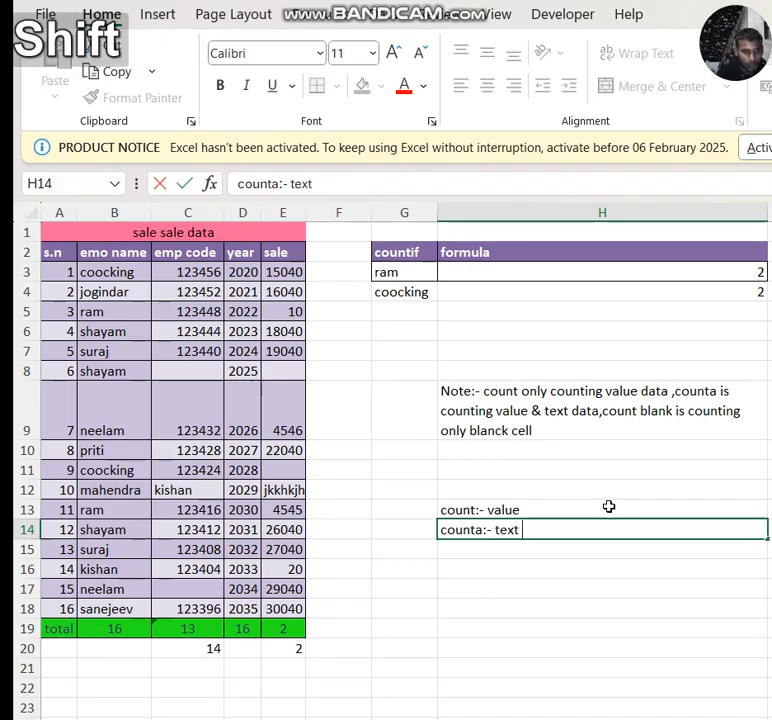
type(" & ")
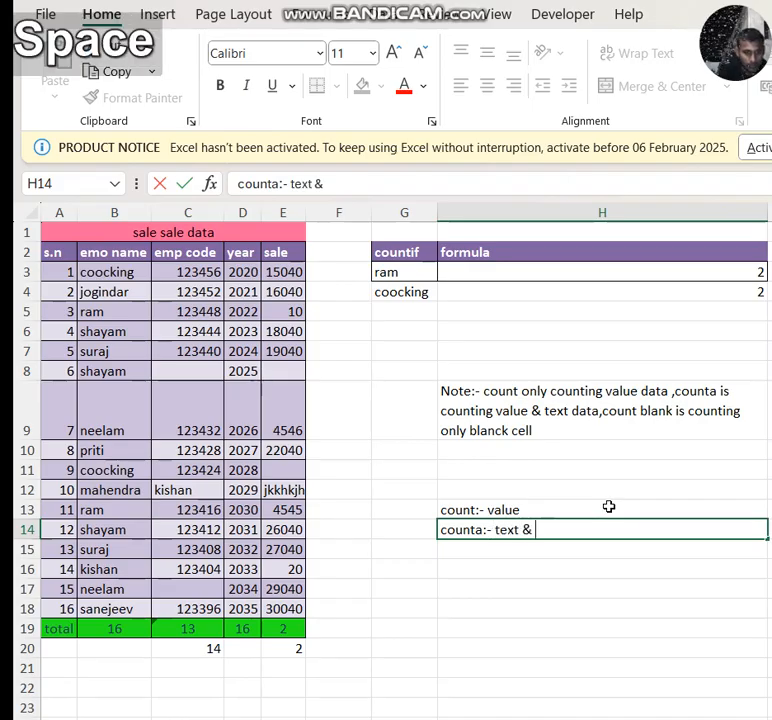
type("value")
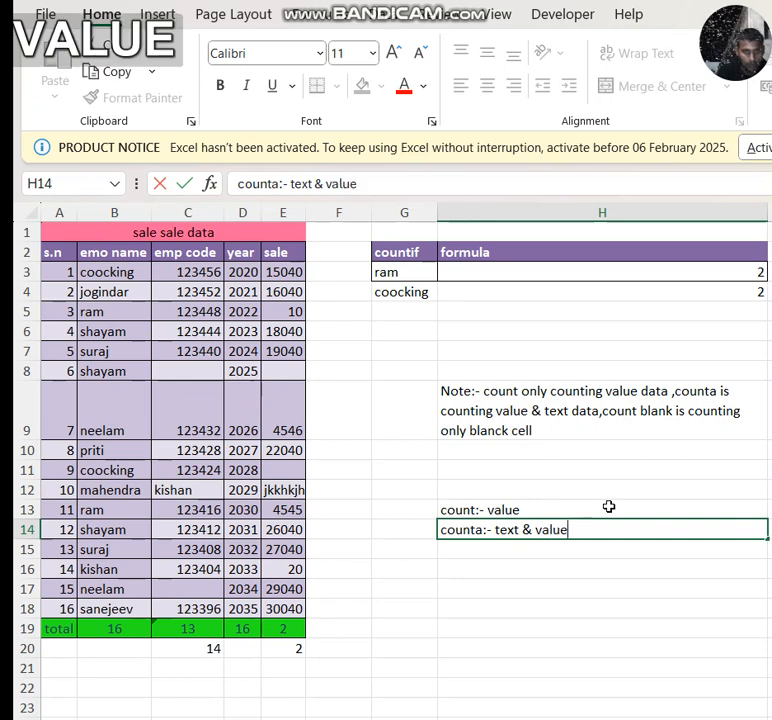
key("Return")
Enter the summary line countblank:- balnk cell in cell H15
type("count")
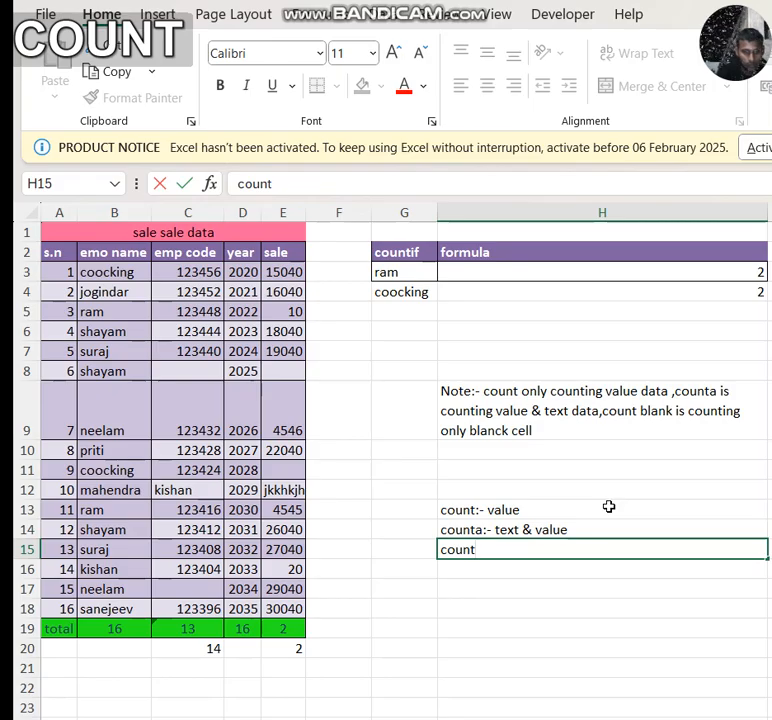
type("bla")
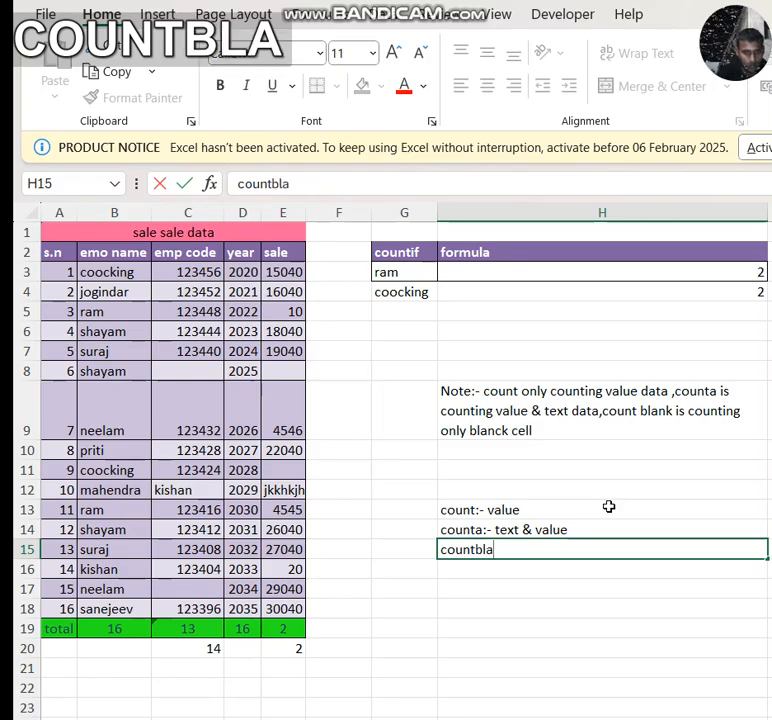
type("nk")
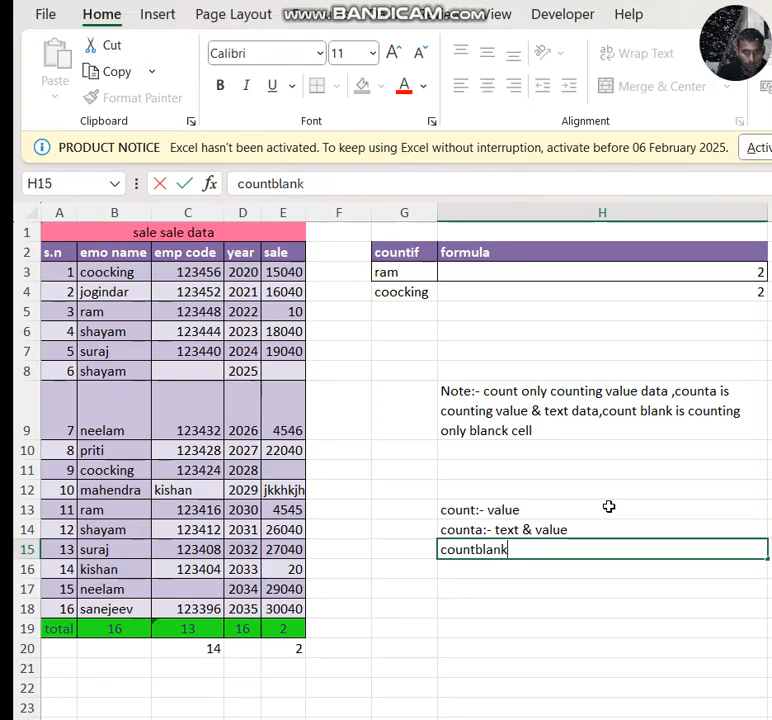
type("\"")
key("BackSpace")
type(":- b")
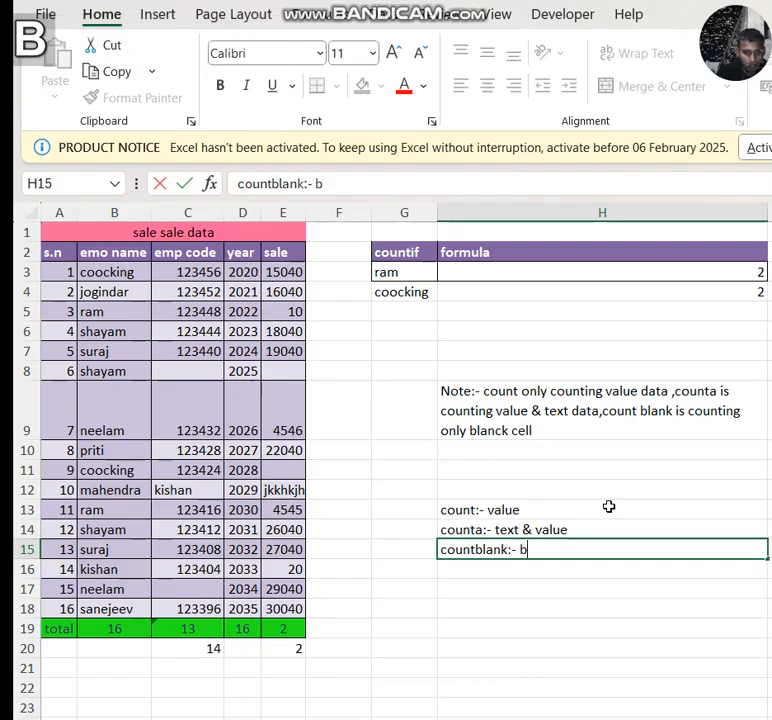
type("alnk cell")
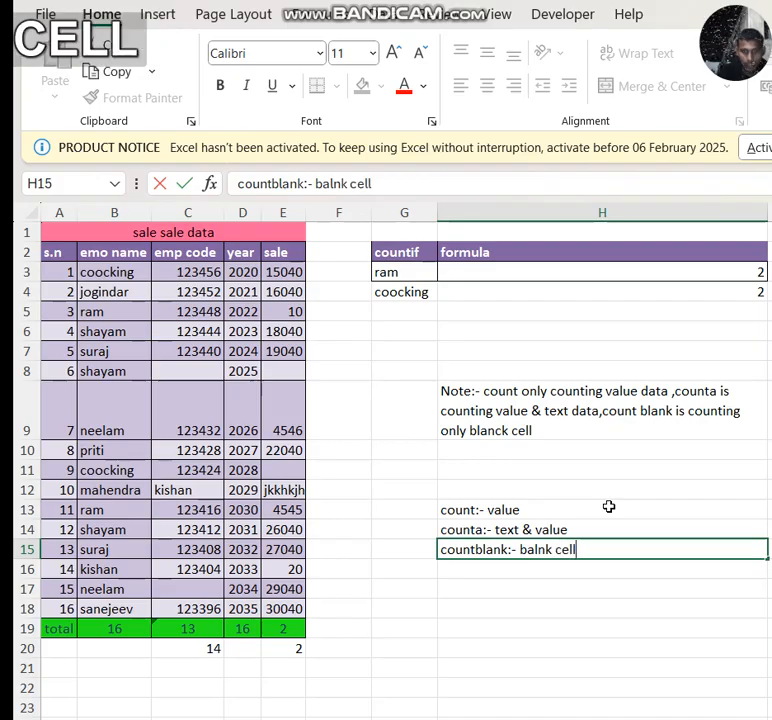
key("Return")
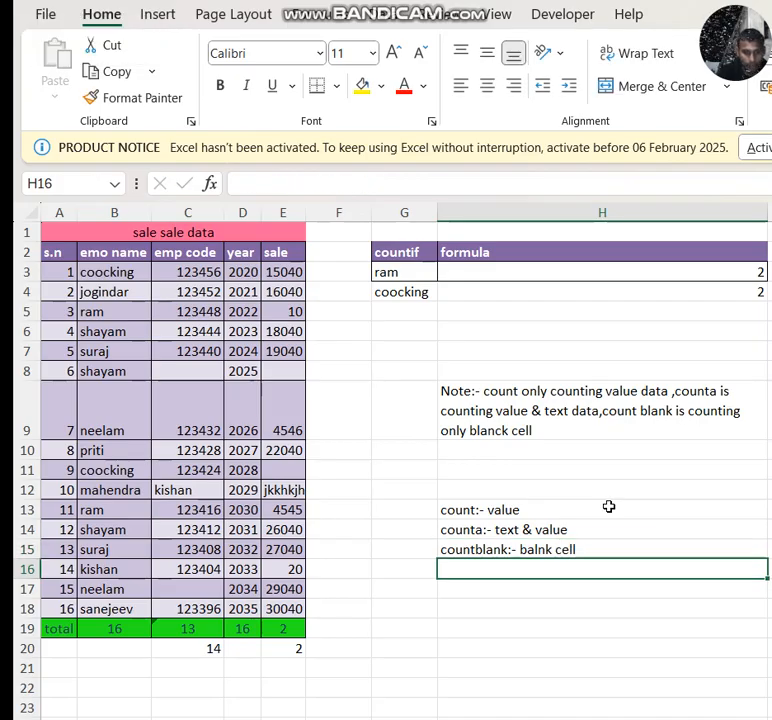
Enter the summary line countif:- critearea in cell H16 and select that cell to check its text
type("count")
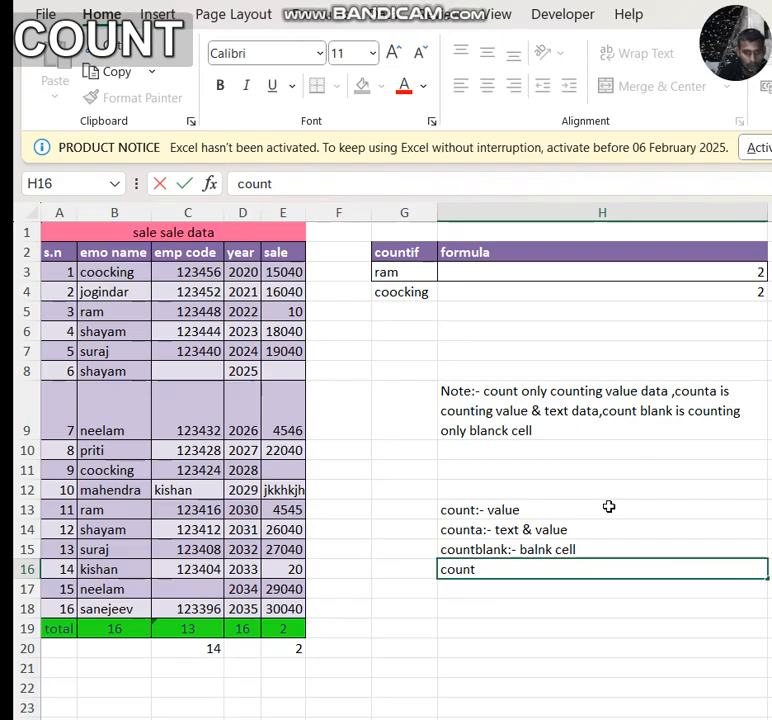
type("if:-")
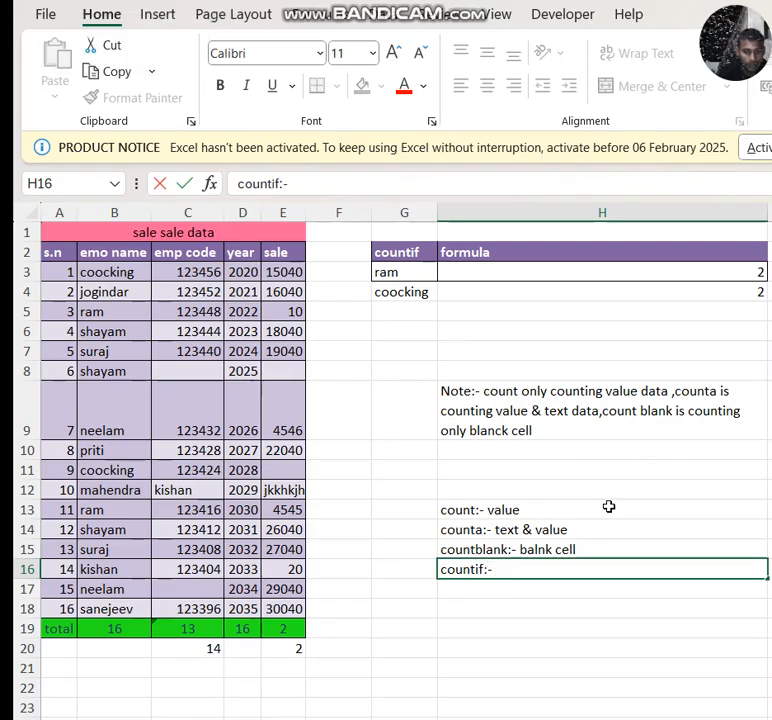
type("c")
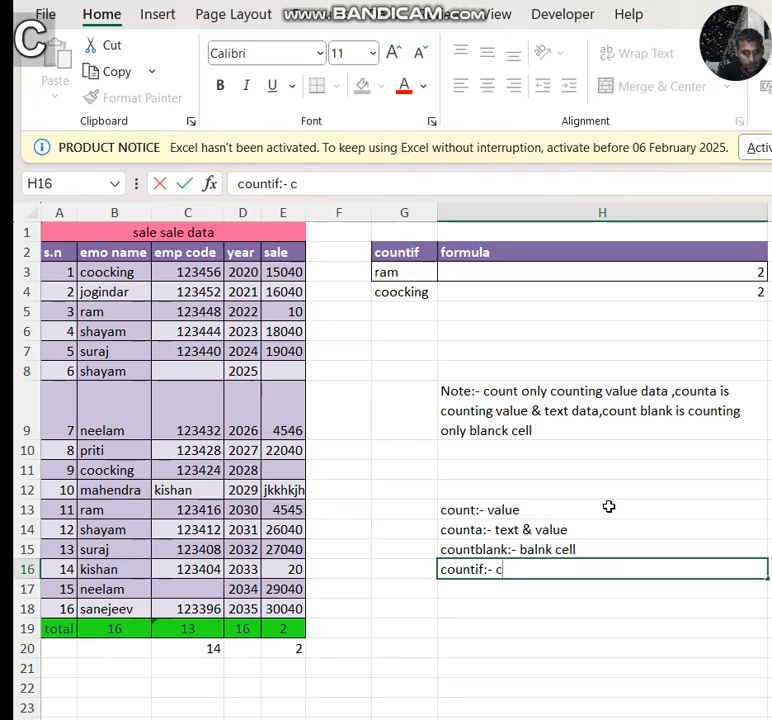
type("ritearea")
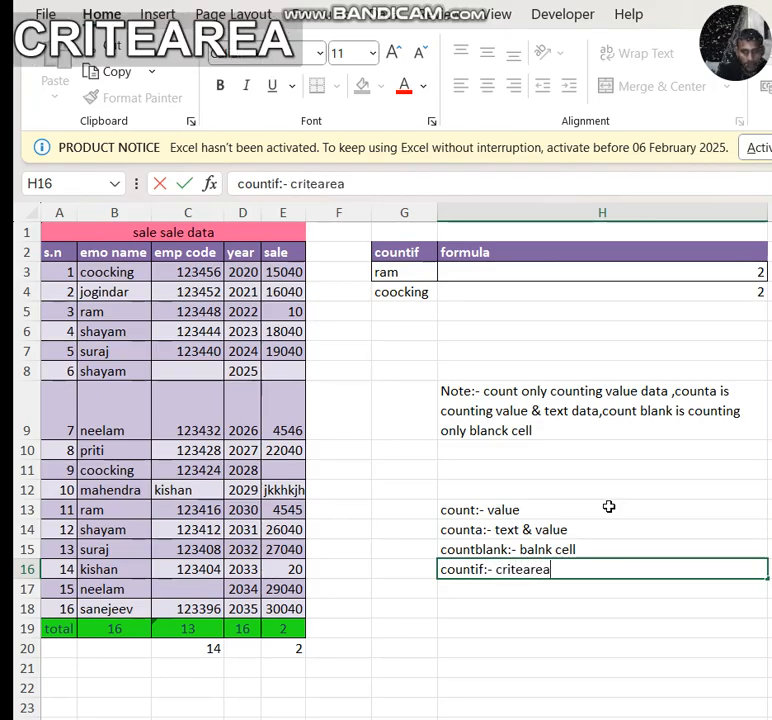
key("Return")
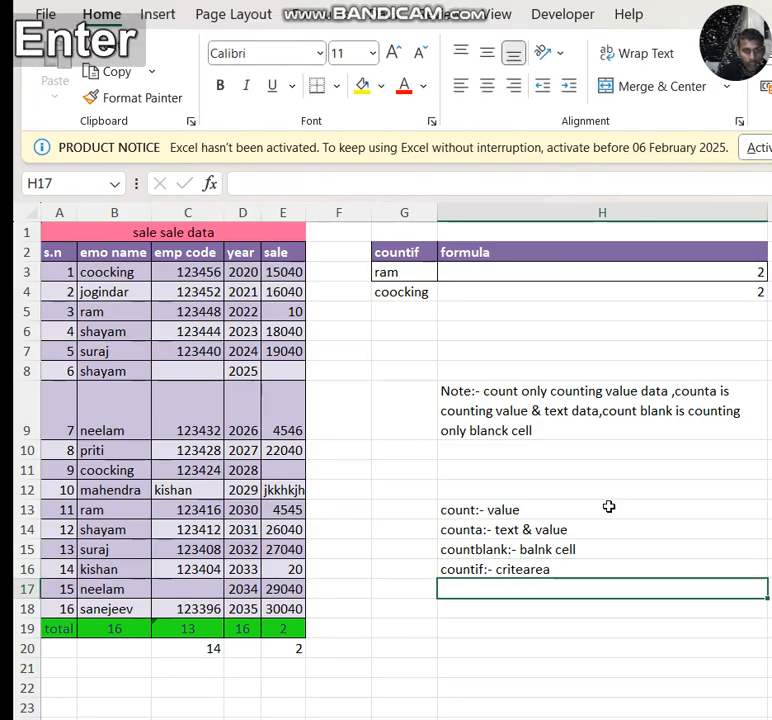
left_click(563, 569)
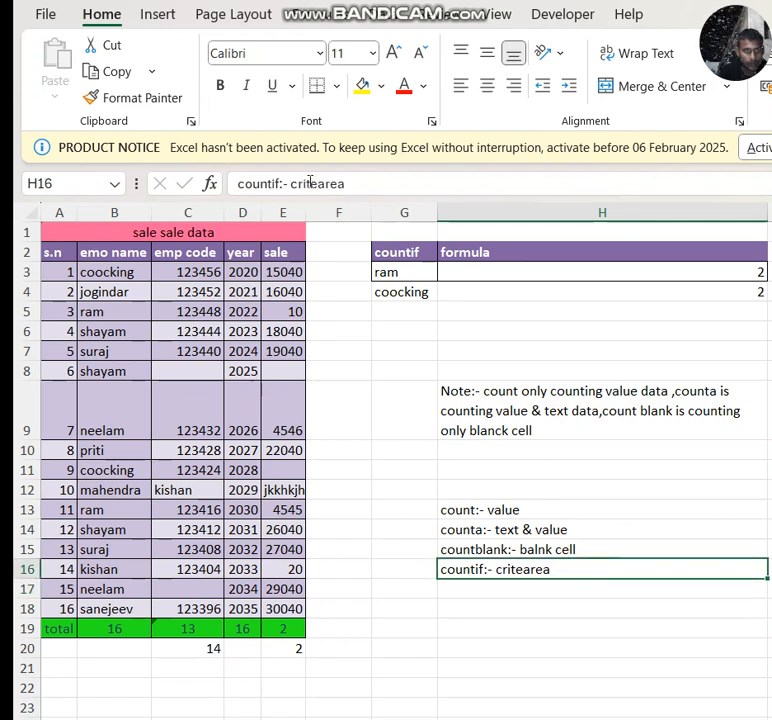
left_click(485, 306)
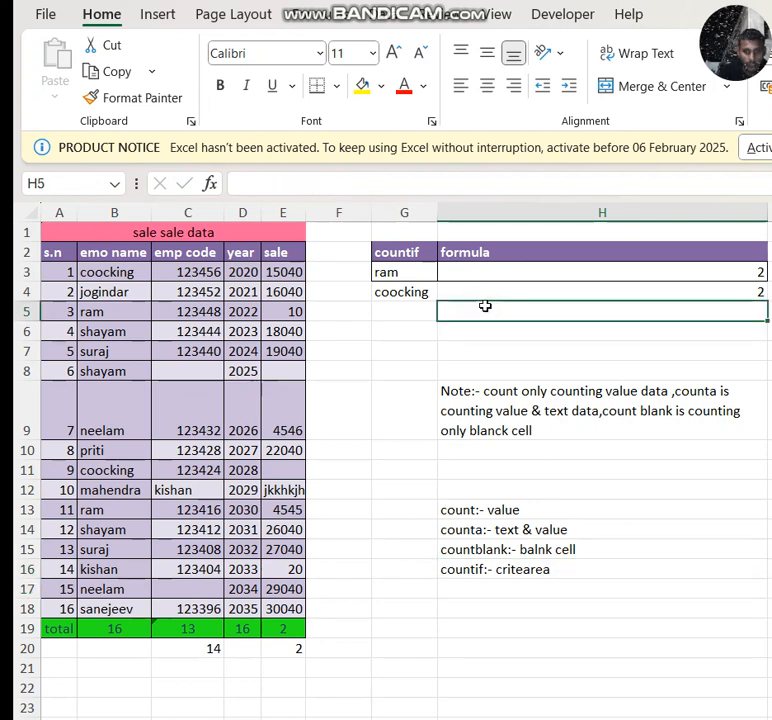
type("=cr")
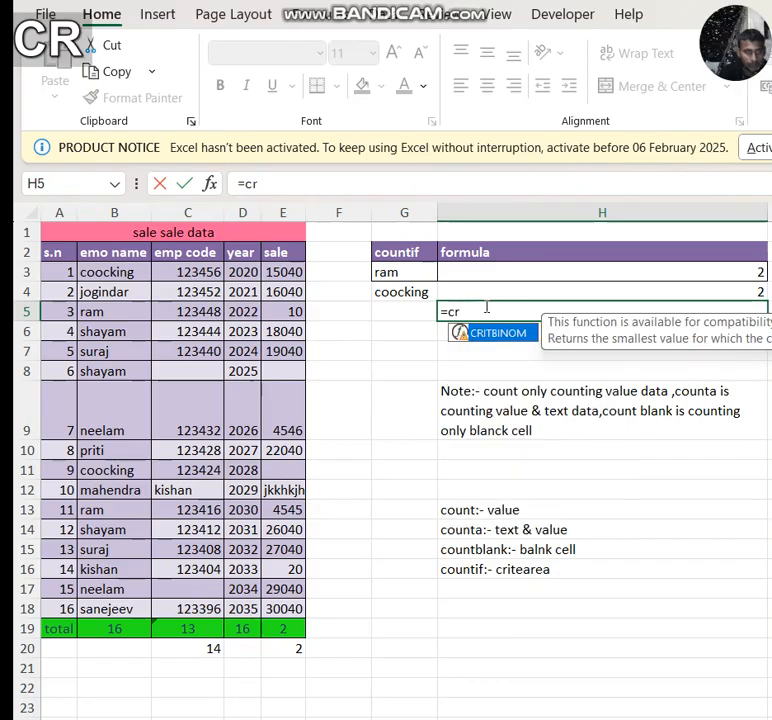
key("BackSpace")
key("BackSpace")
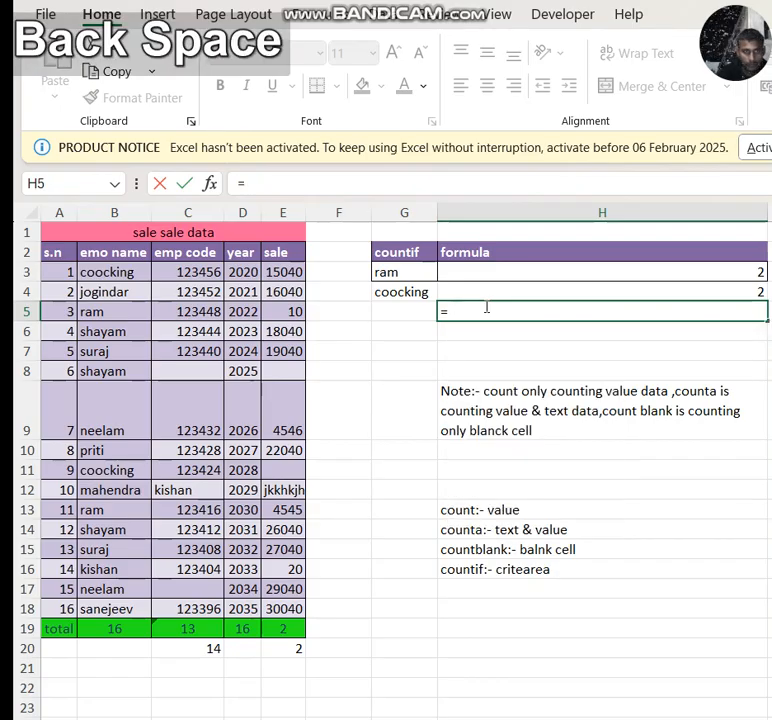
type("cou")
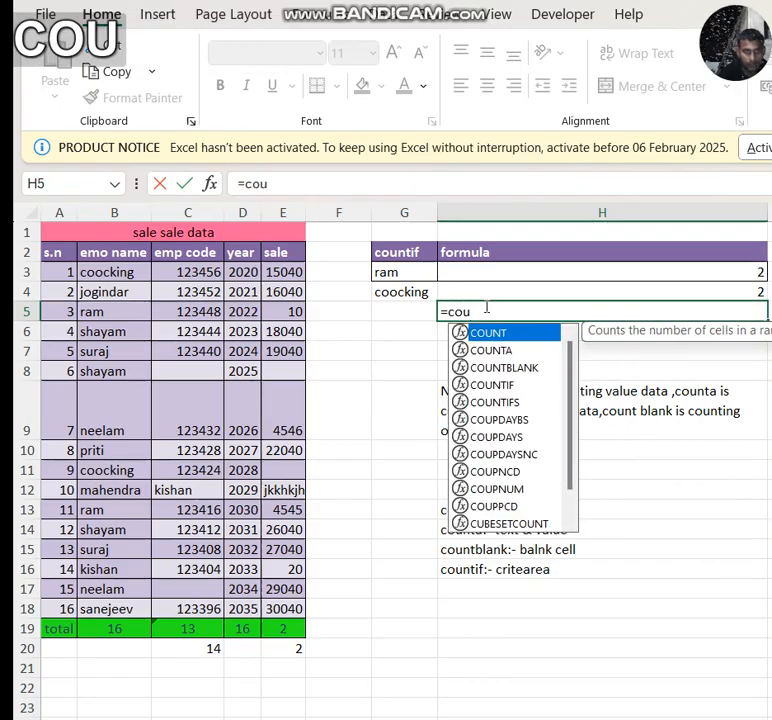
key("Down")
key("Down")
key("Tab")
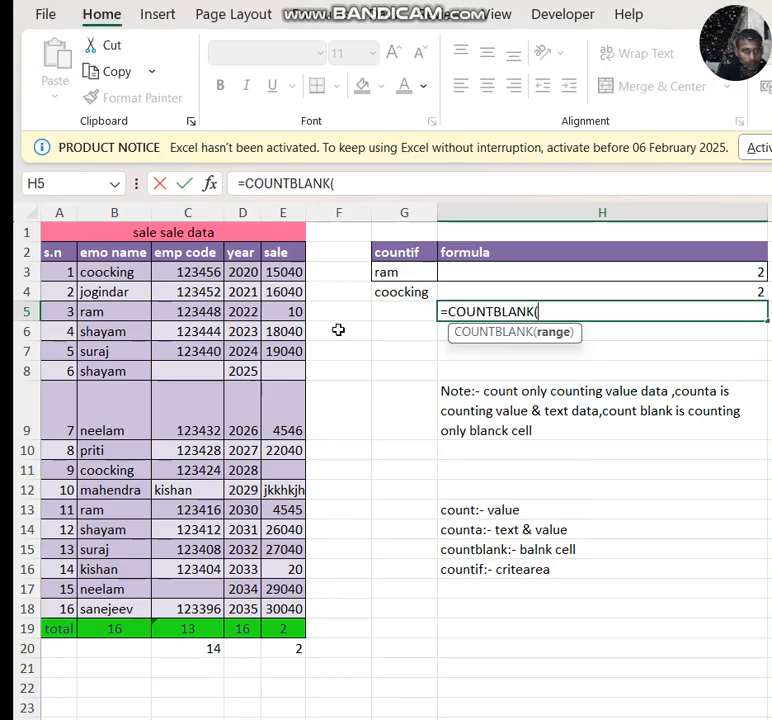
key("BackSpace")
key("BackSpace")
key("BackSpace")
key("BackSpace")
key("BackSpace")
key("BackSpace")
key("BackSpace")
key("BackSpace")
key("BackSpace")
key("BackSpace")
key("BackSpace")
key("BackSpace")
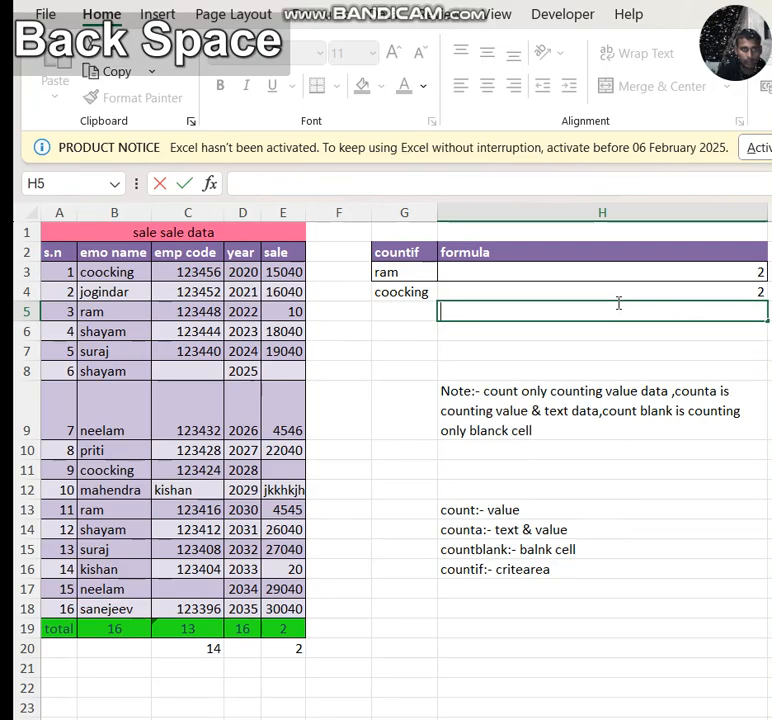
left_click(523, 569)
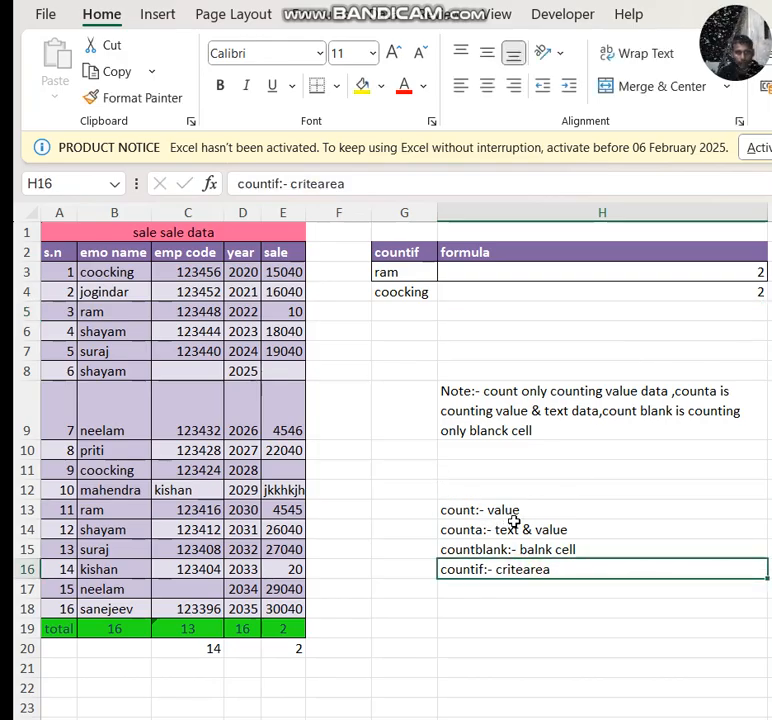